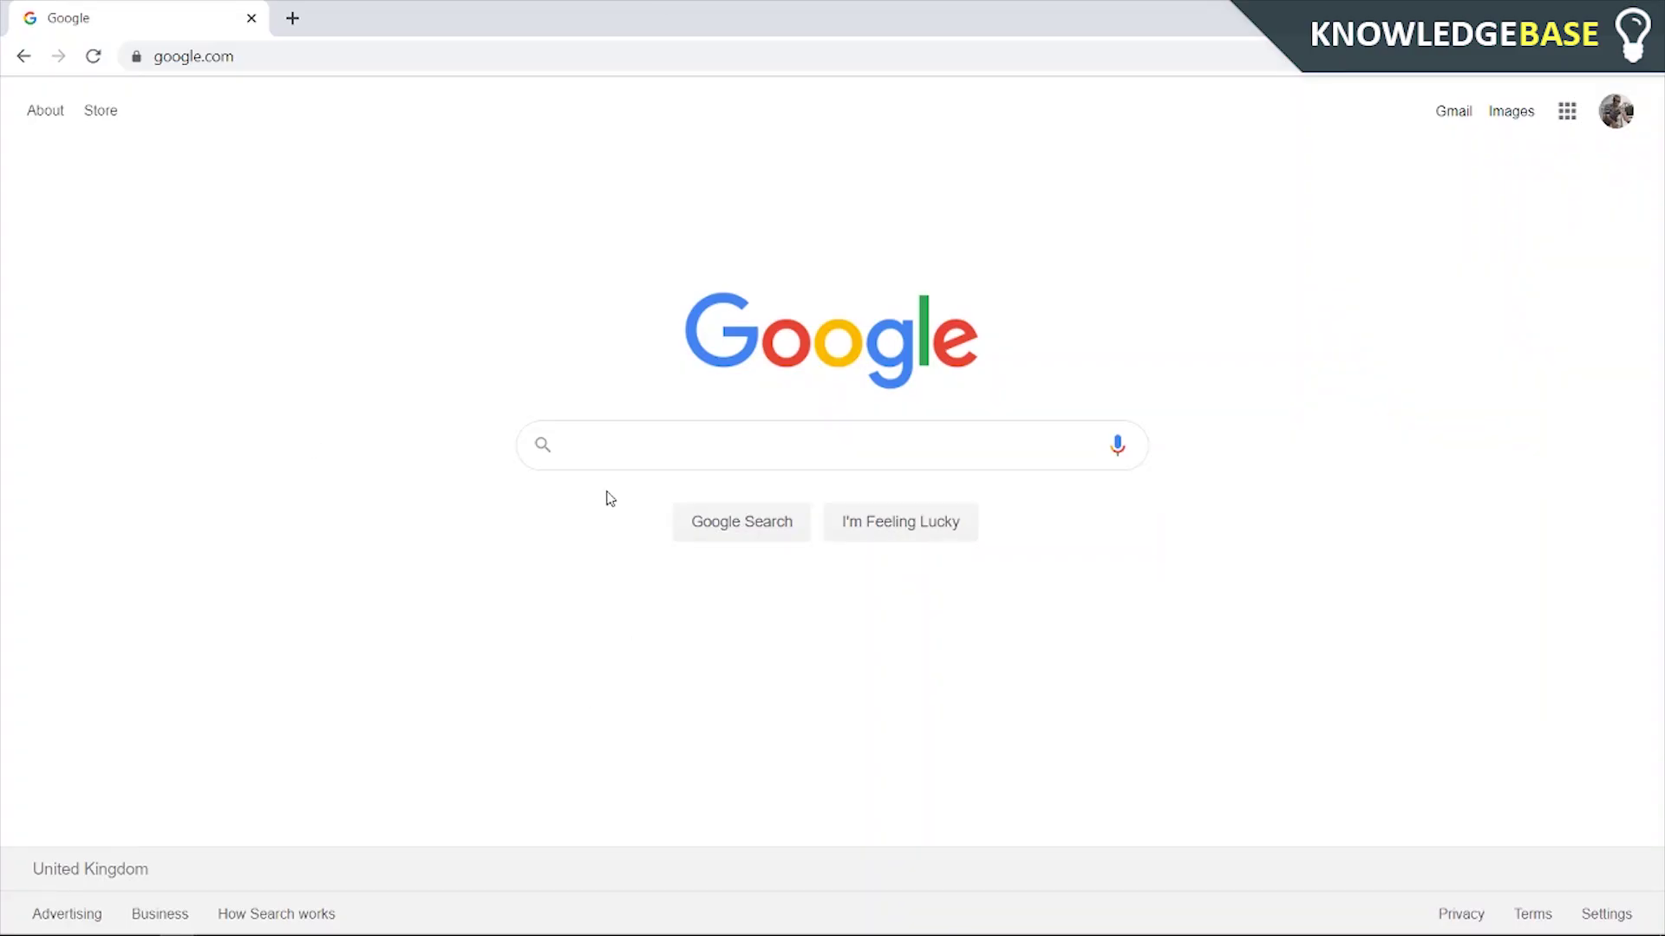
Search Google for 'voicemod' and open the official voicemod.net site.
left_click(642, 435)
type("voicemod")
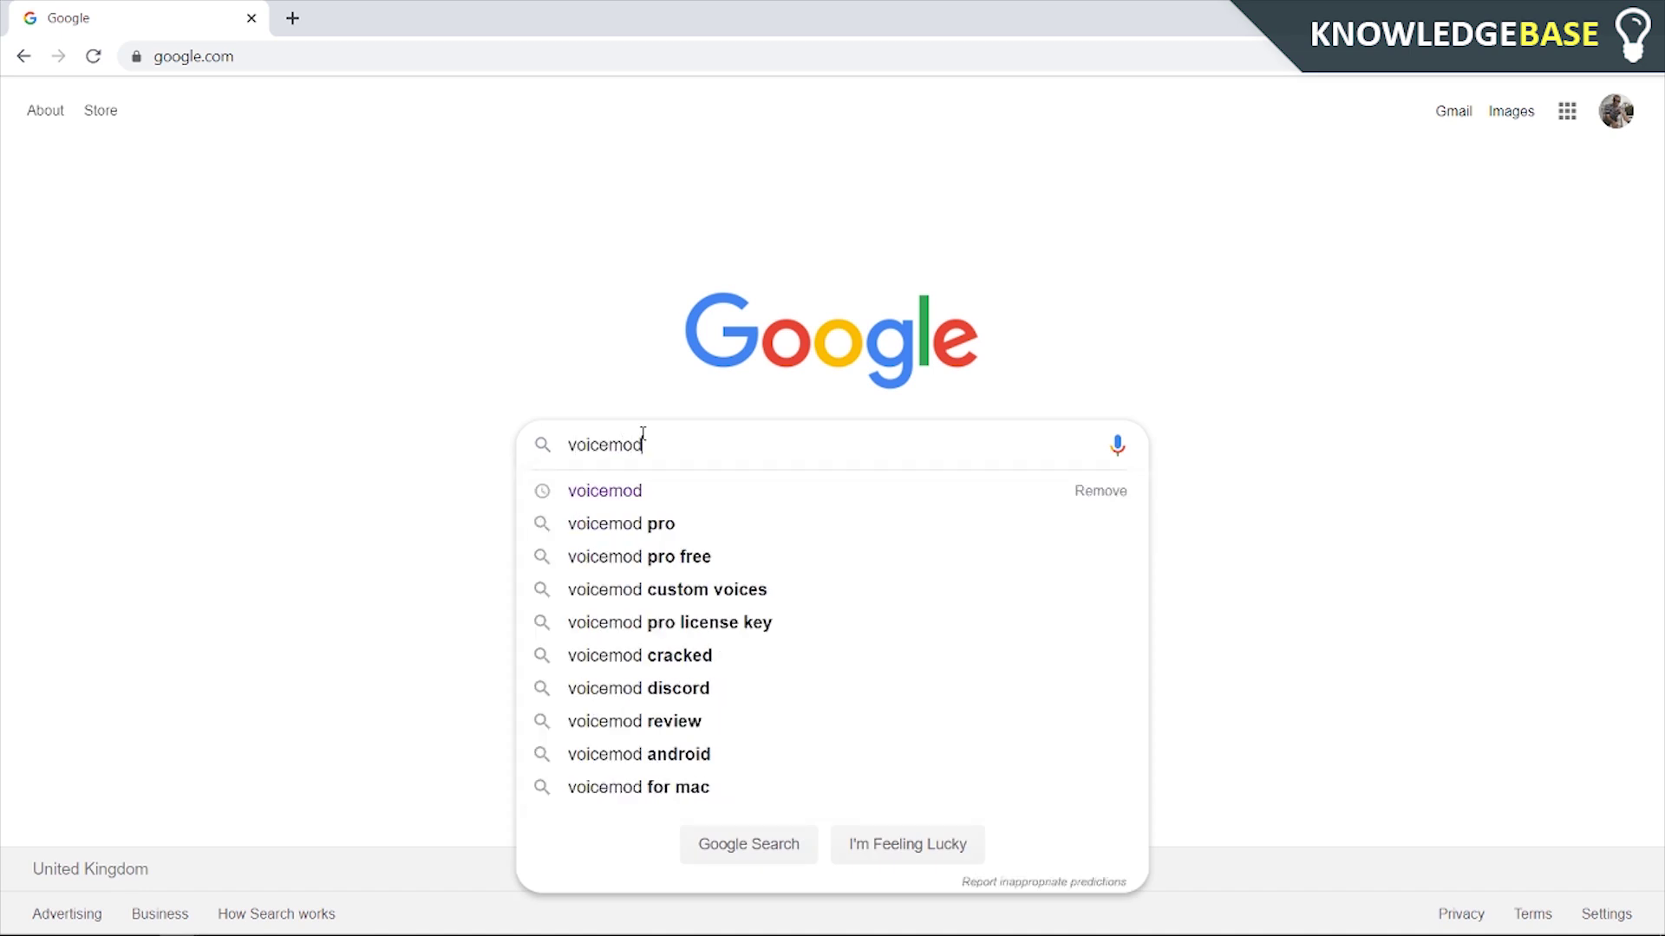
key("Return")
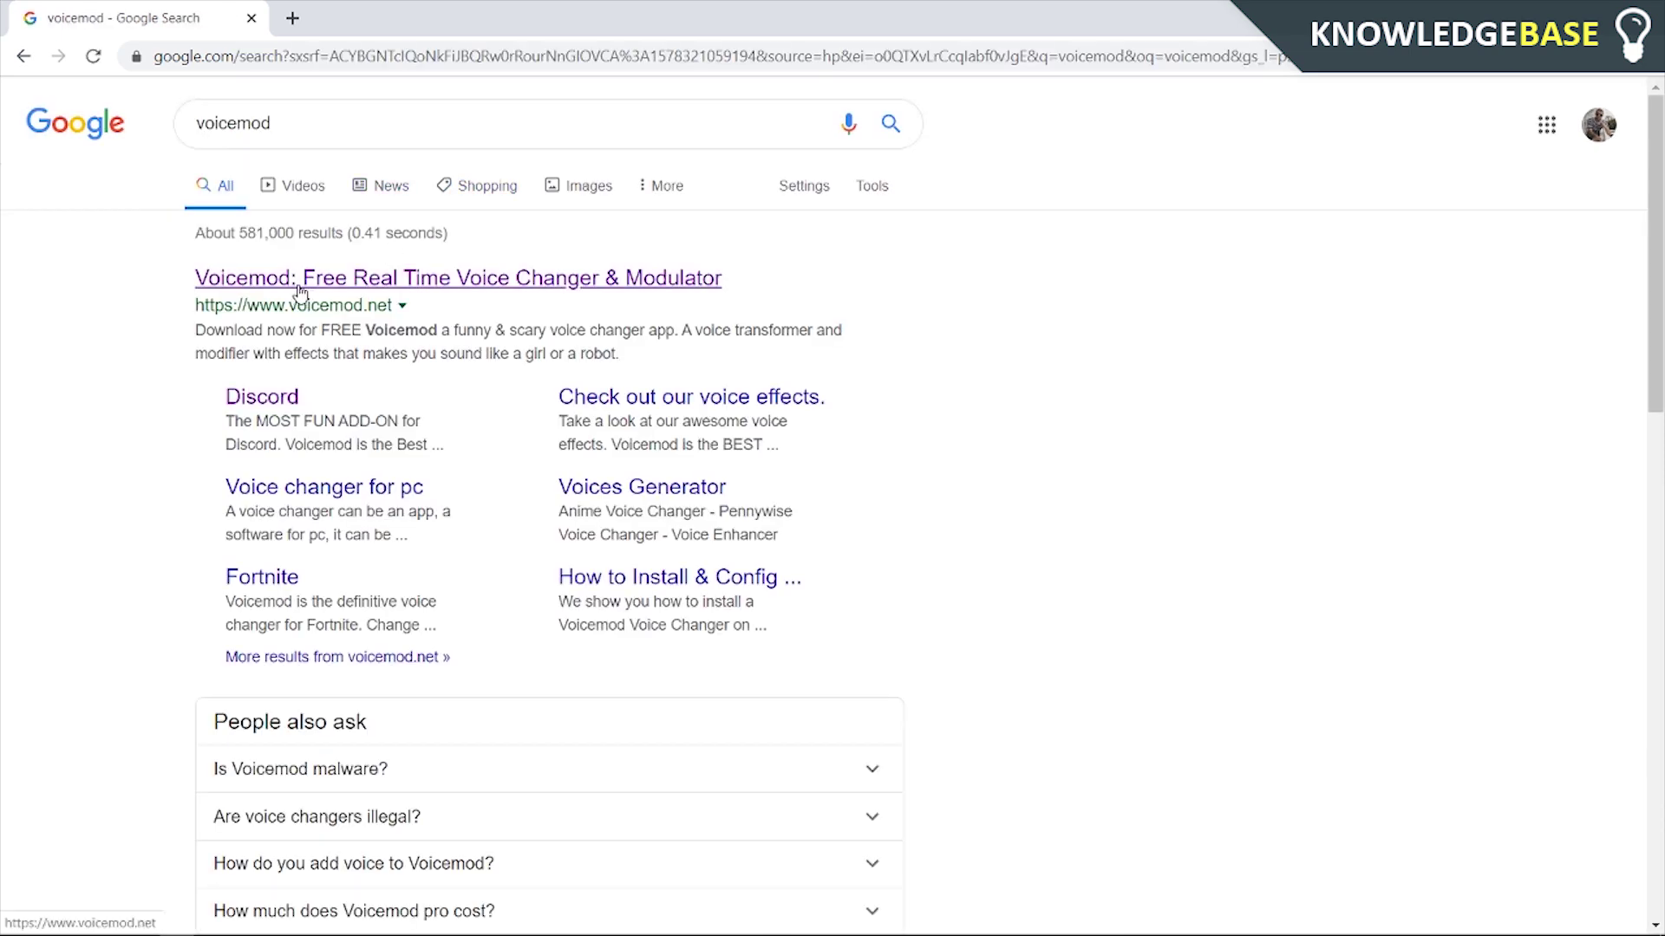
left_click(315, 287)
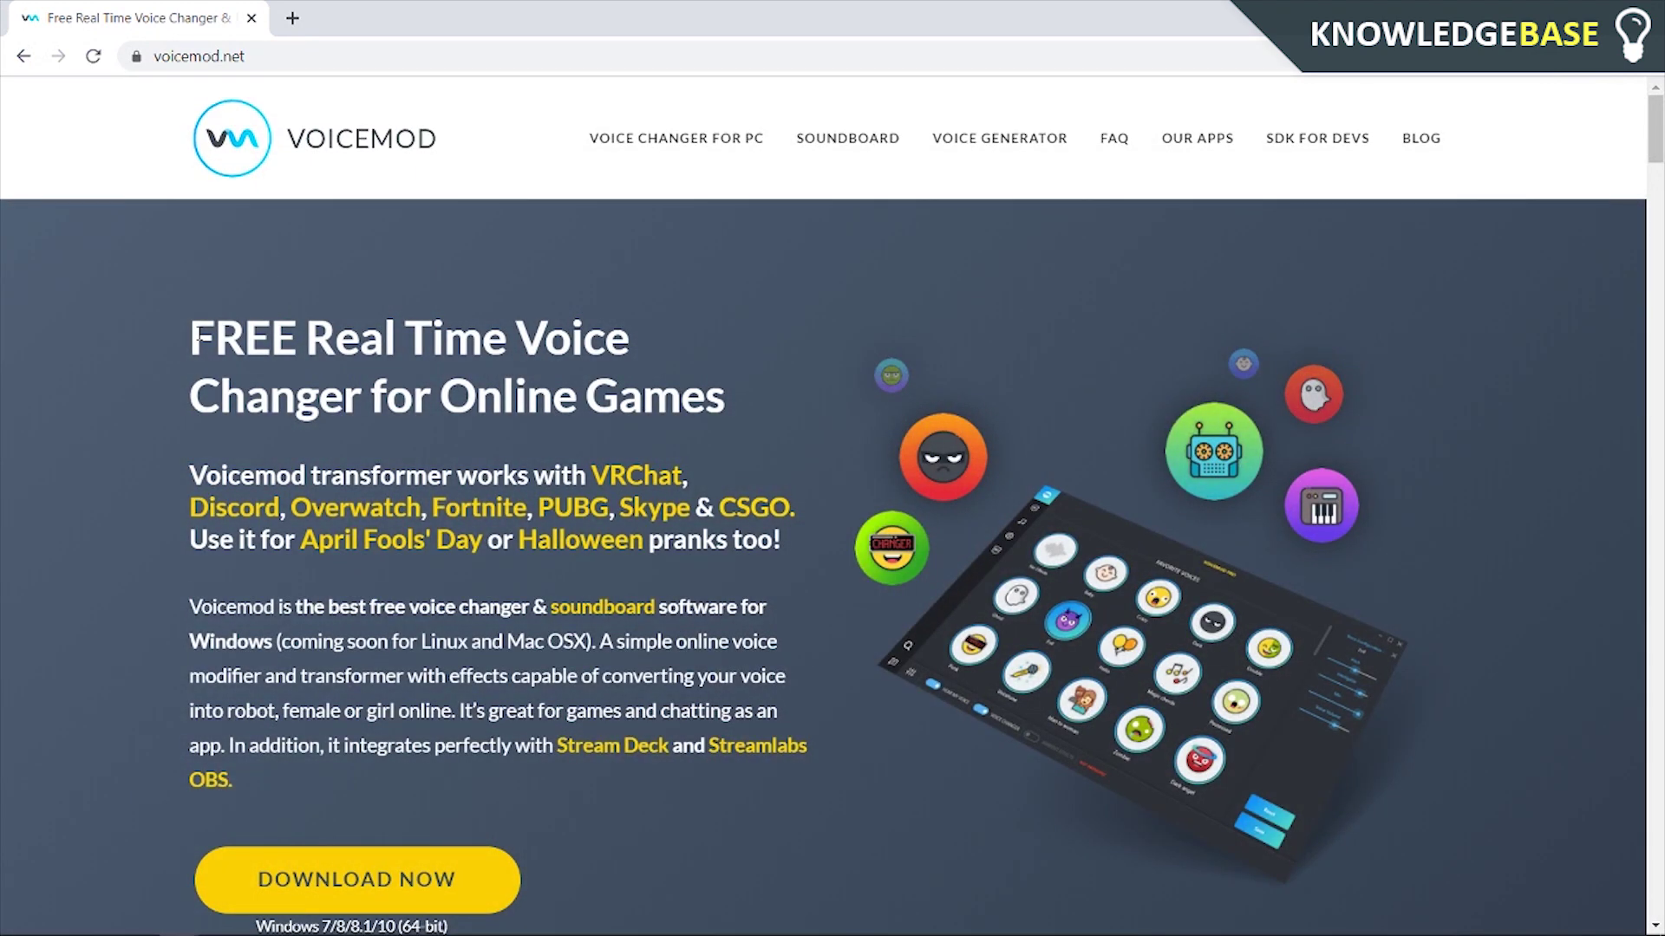
Highlight and deselect the headline text, then scroll down the voicemod.net page.
left_click_drag(727, 401, 249, 340)
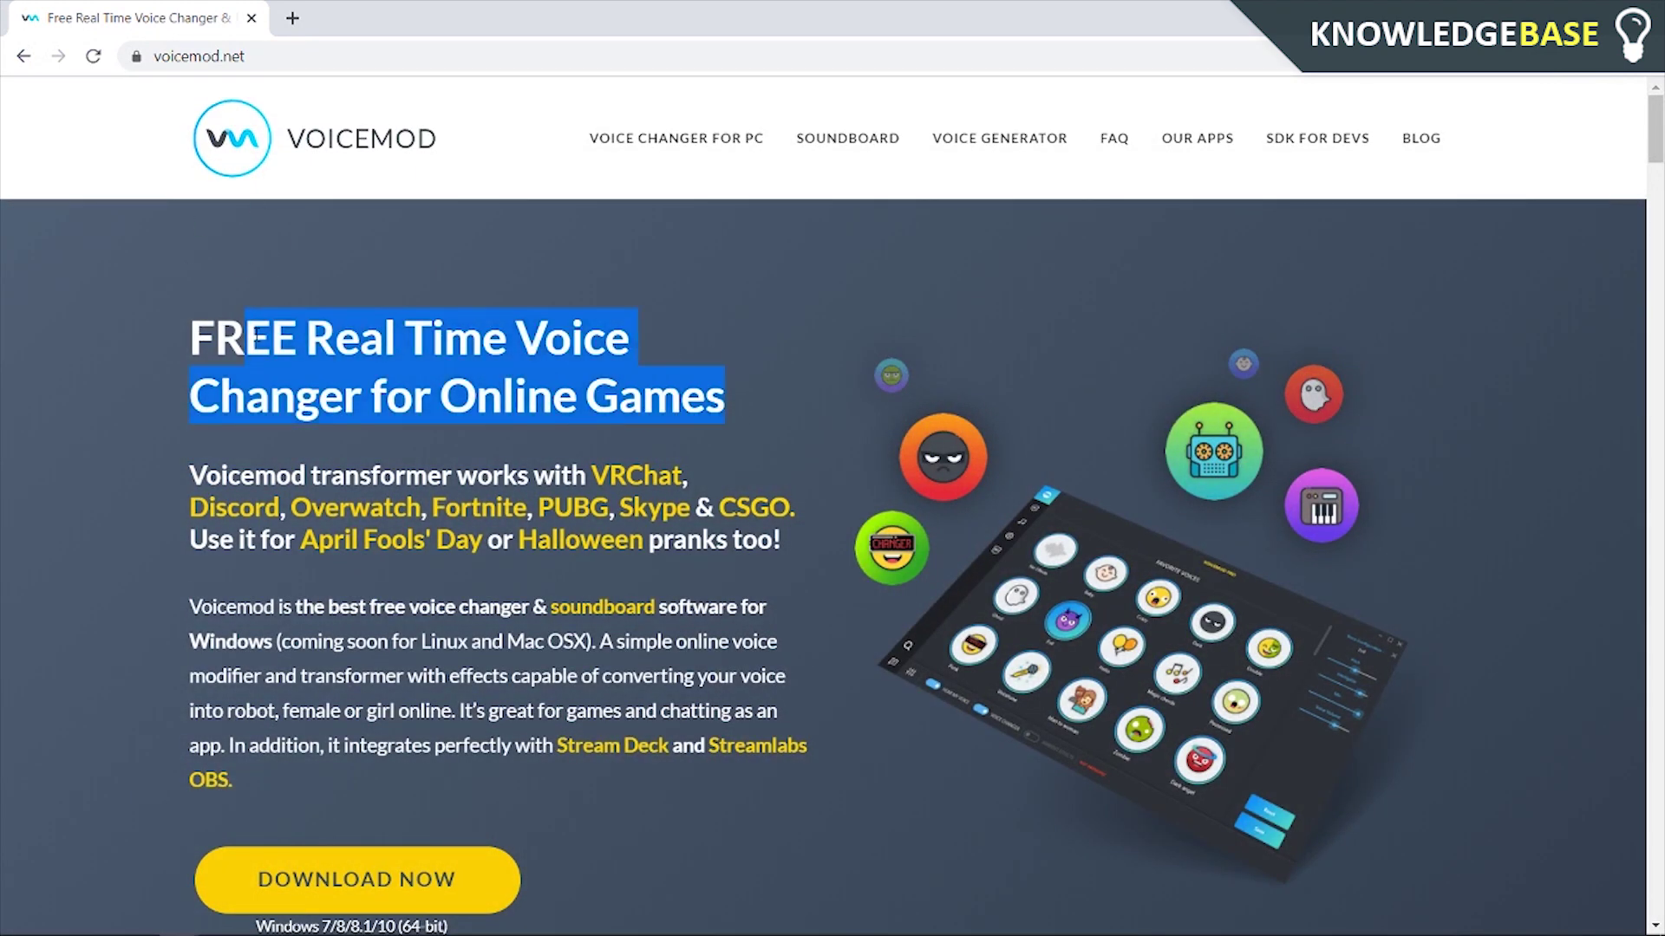
left_click(248, 339)
scroll(251, 338, "down", 1)
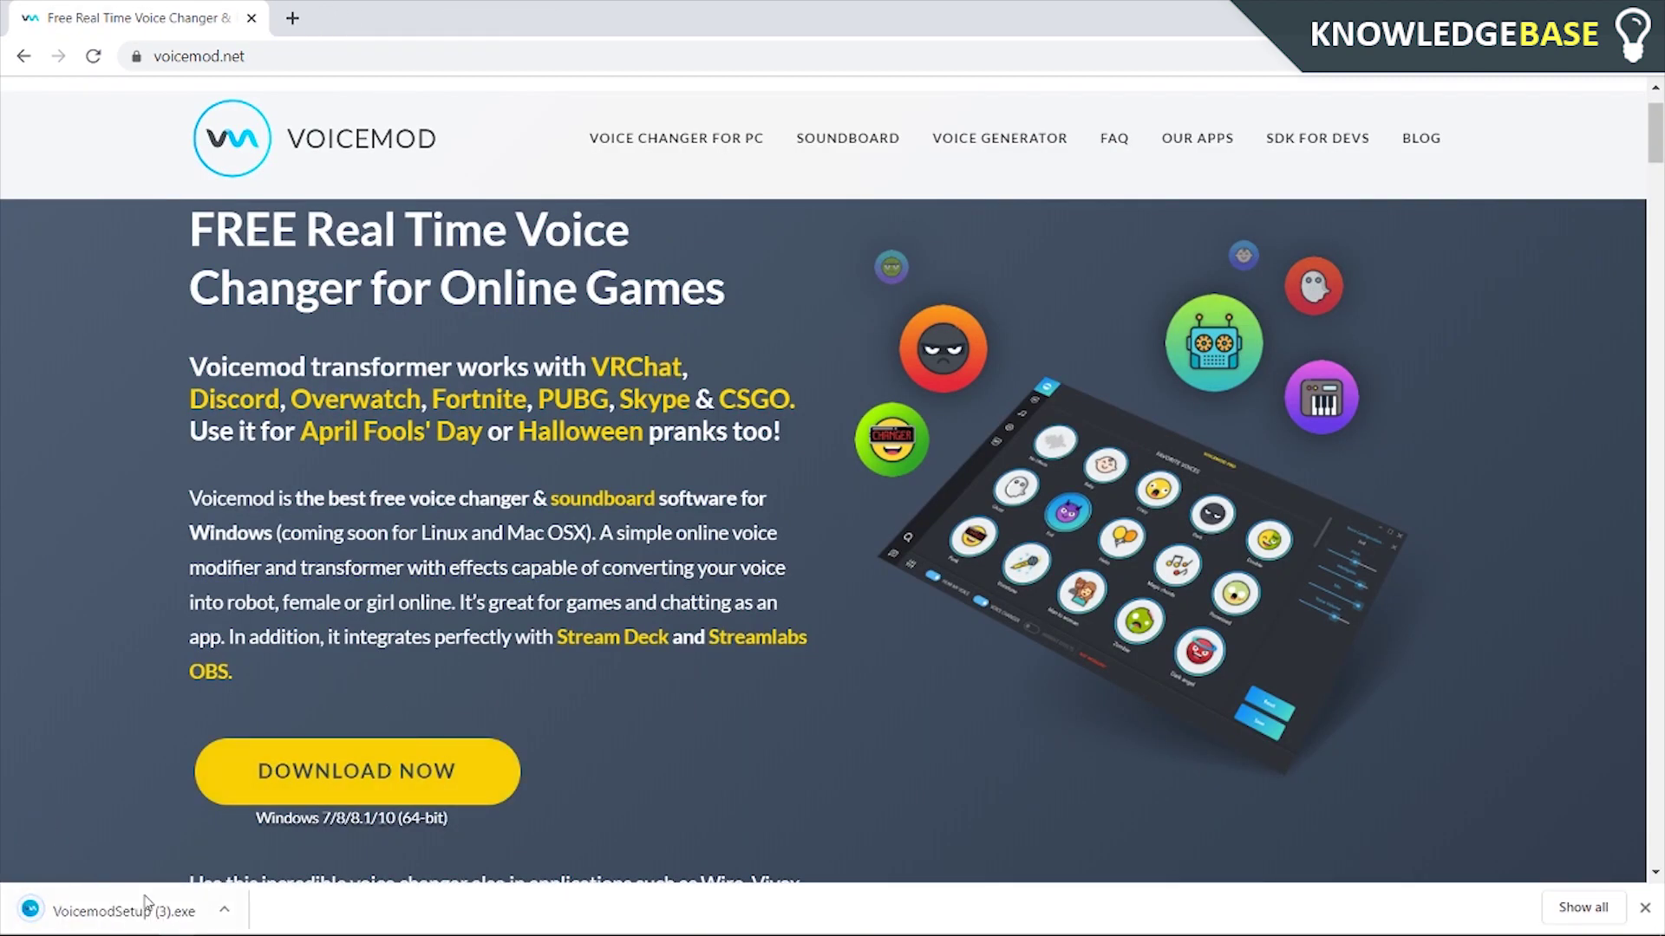
Run VoicemodSetup, accept the license, install with default options and launch Voicemod.
left_click(113, 910)
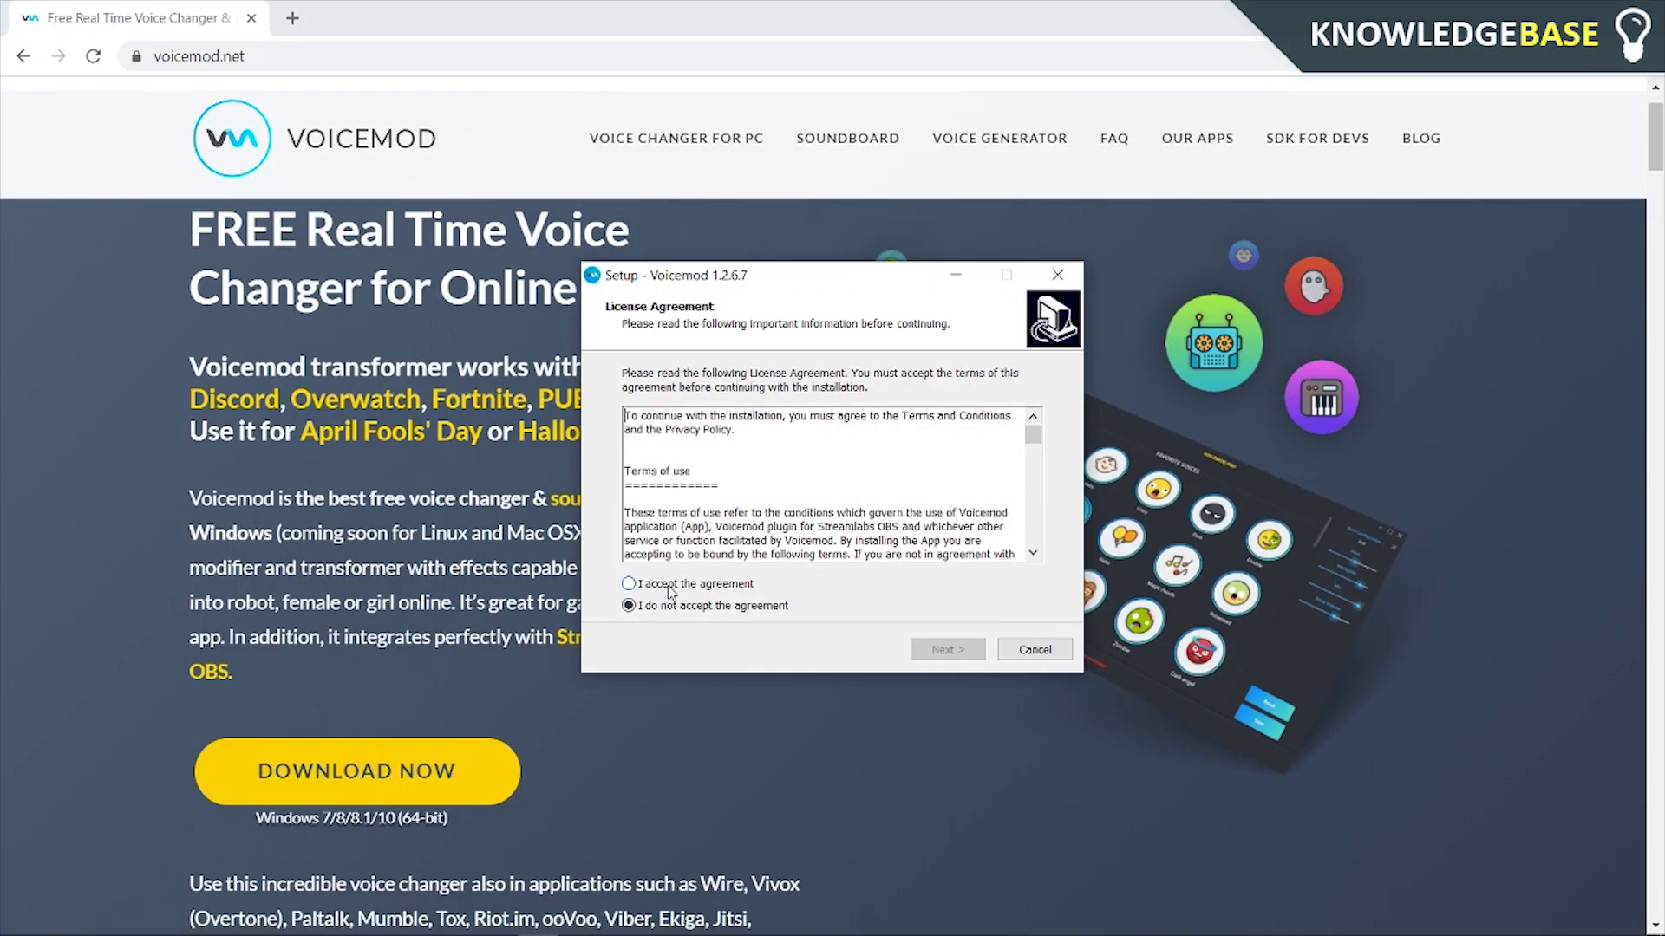
left_click(668, 584)
left_click(947, 658)
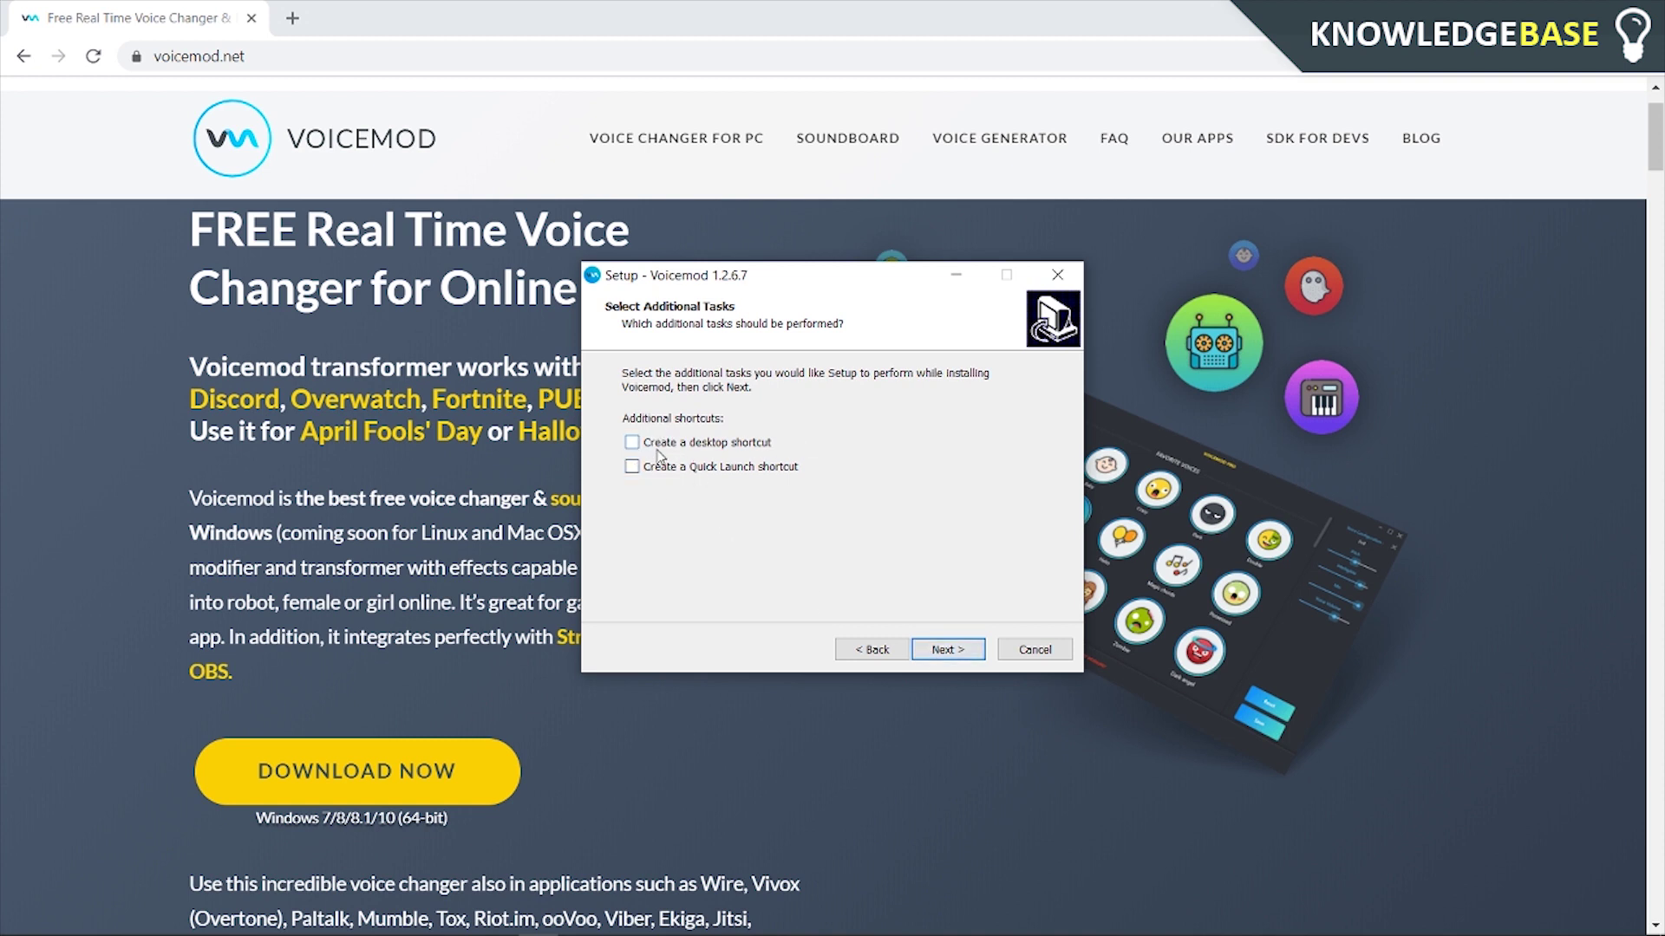
left_click(946, 654)
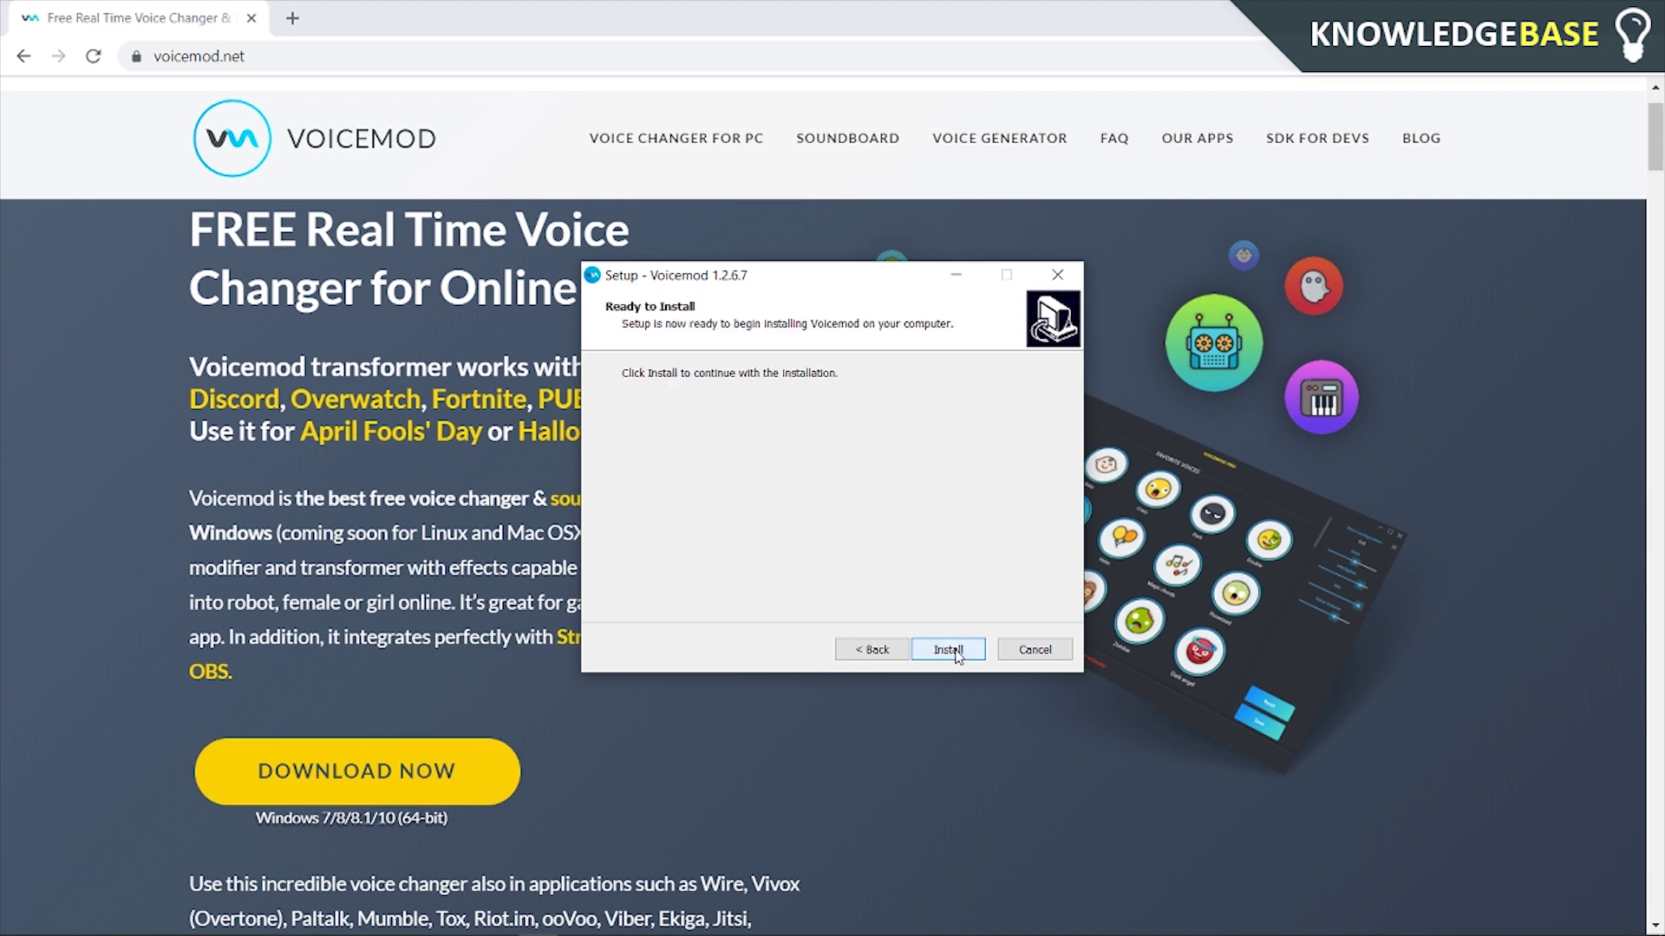
left_click(954, 652)
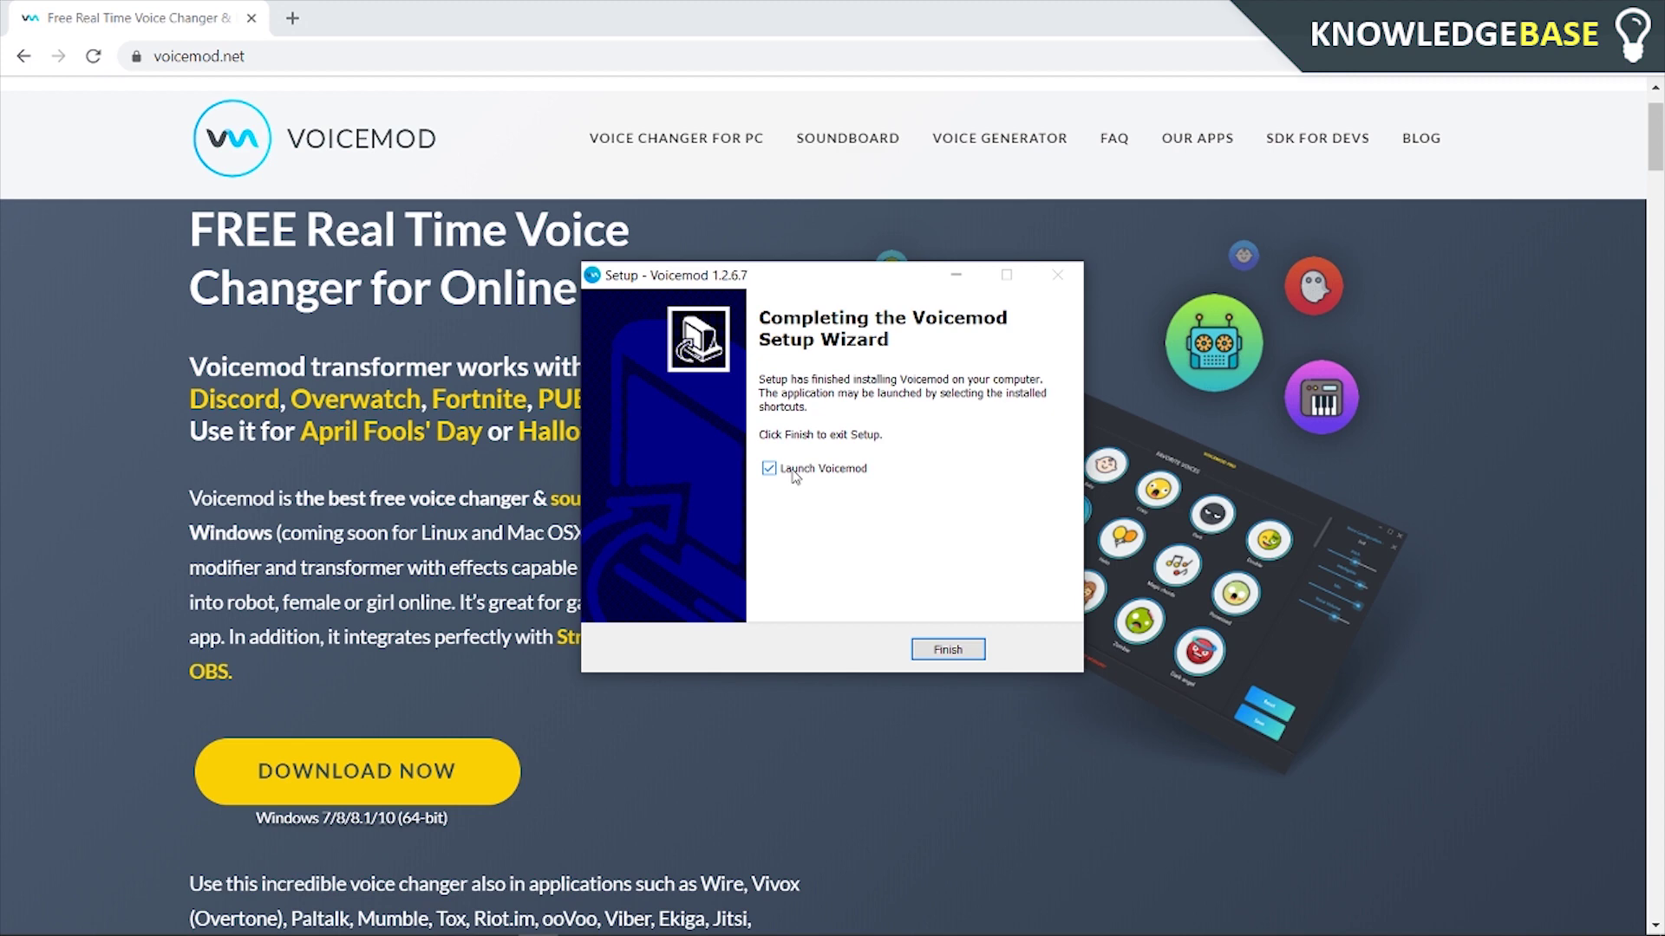
left_click(938, 652)
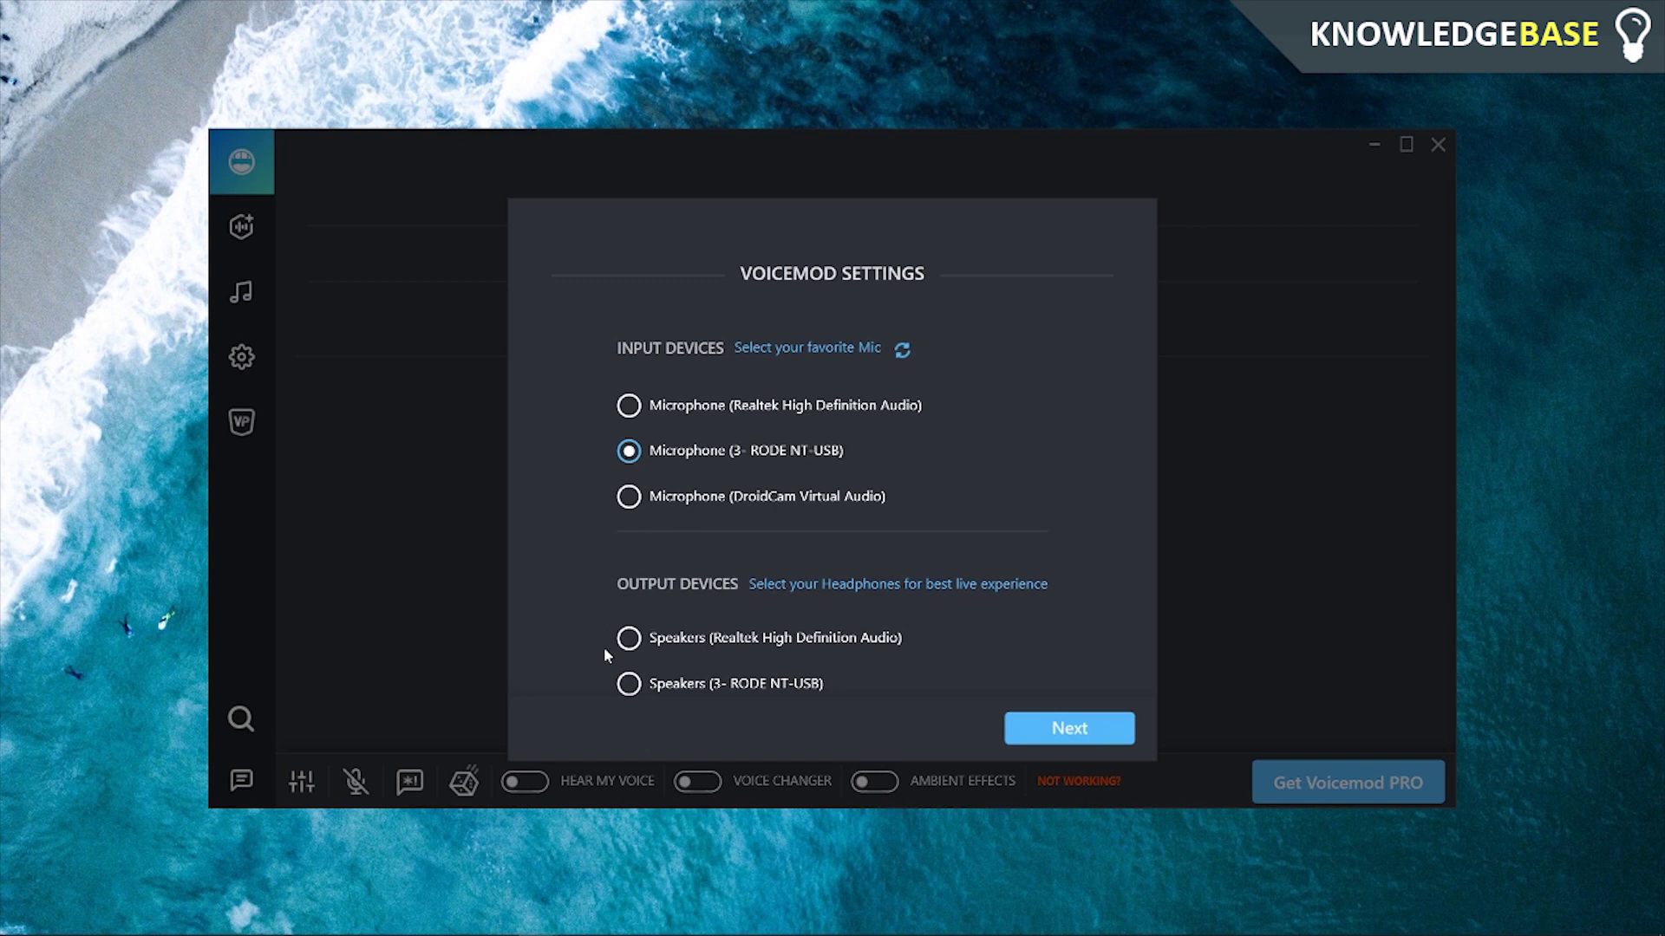
Choose Speakers (Realtek High Definition Audio) as output and finish the Voicemod setup wizard.
left_click(629, 638)
left_click(1054, 736)
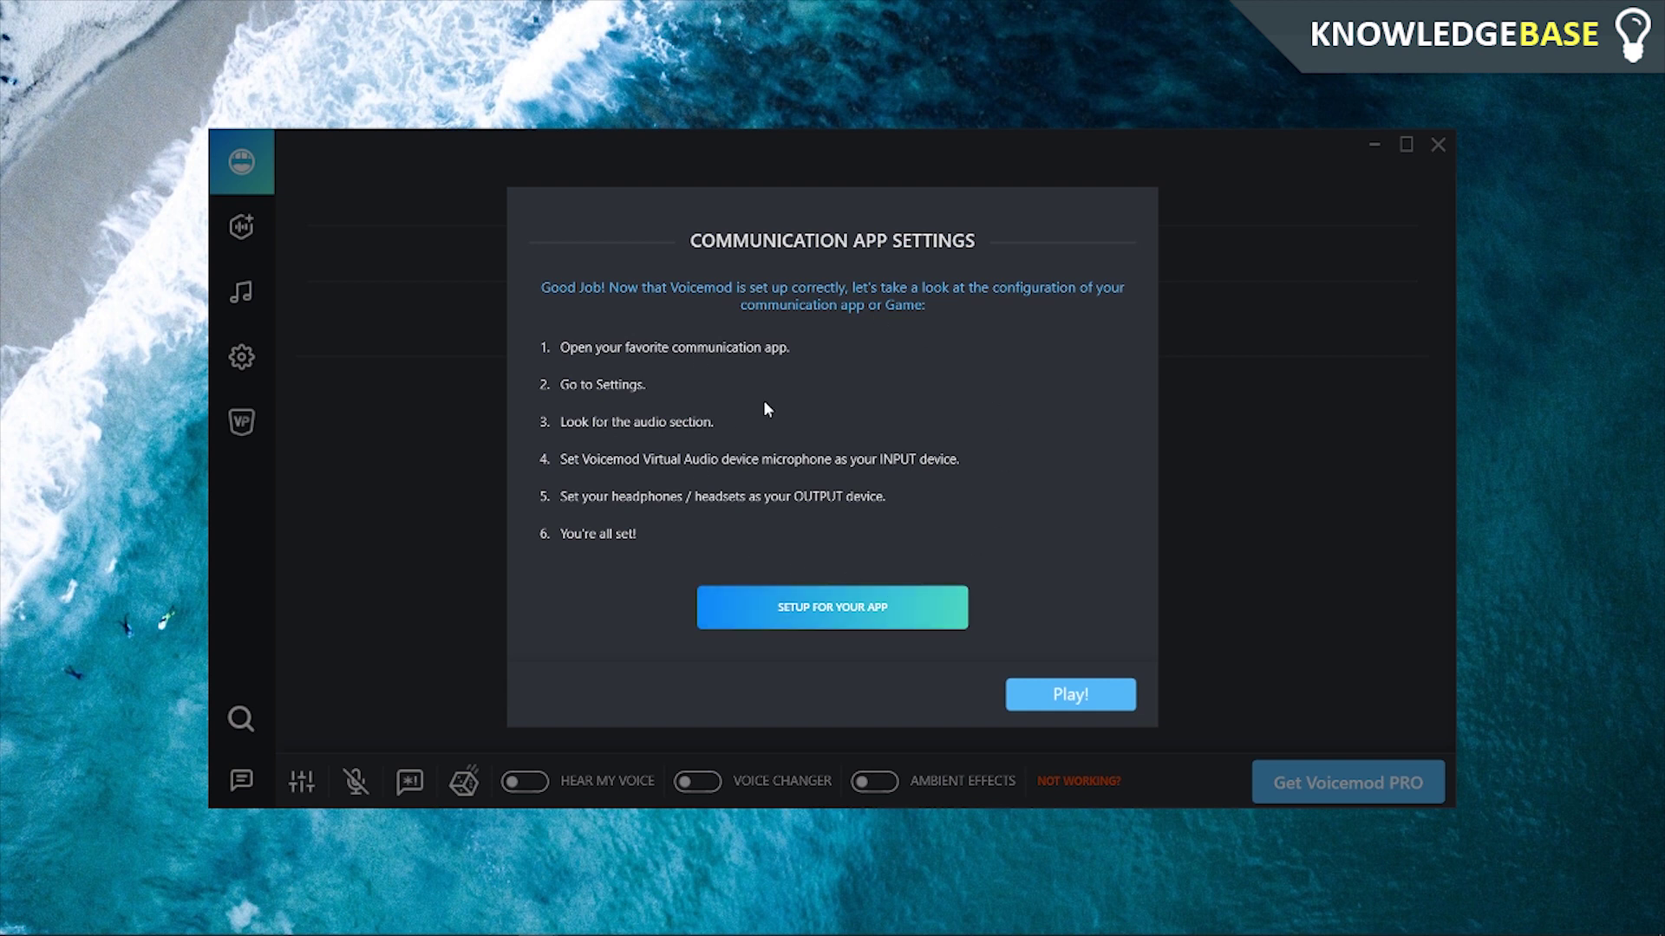
left_click(1044, 695)
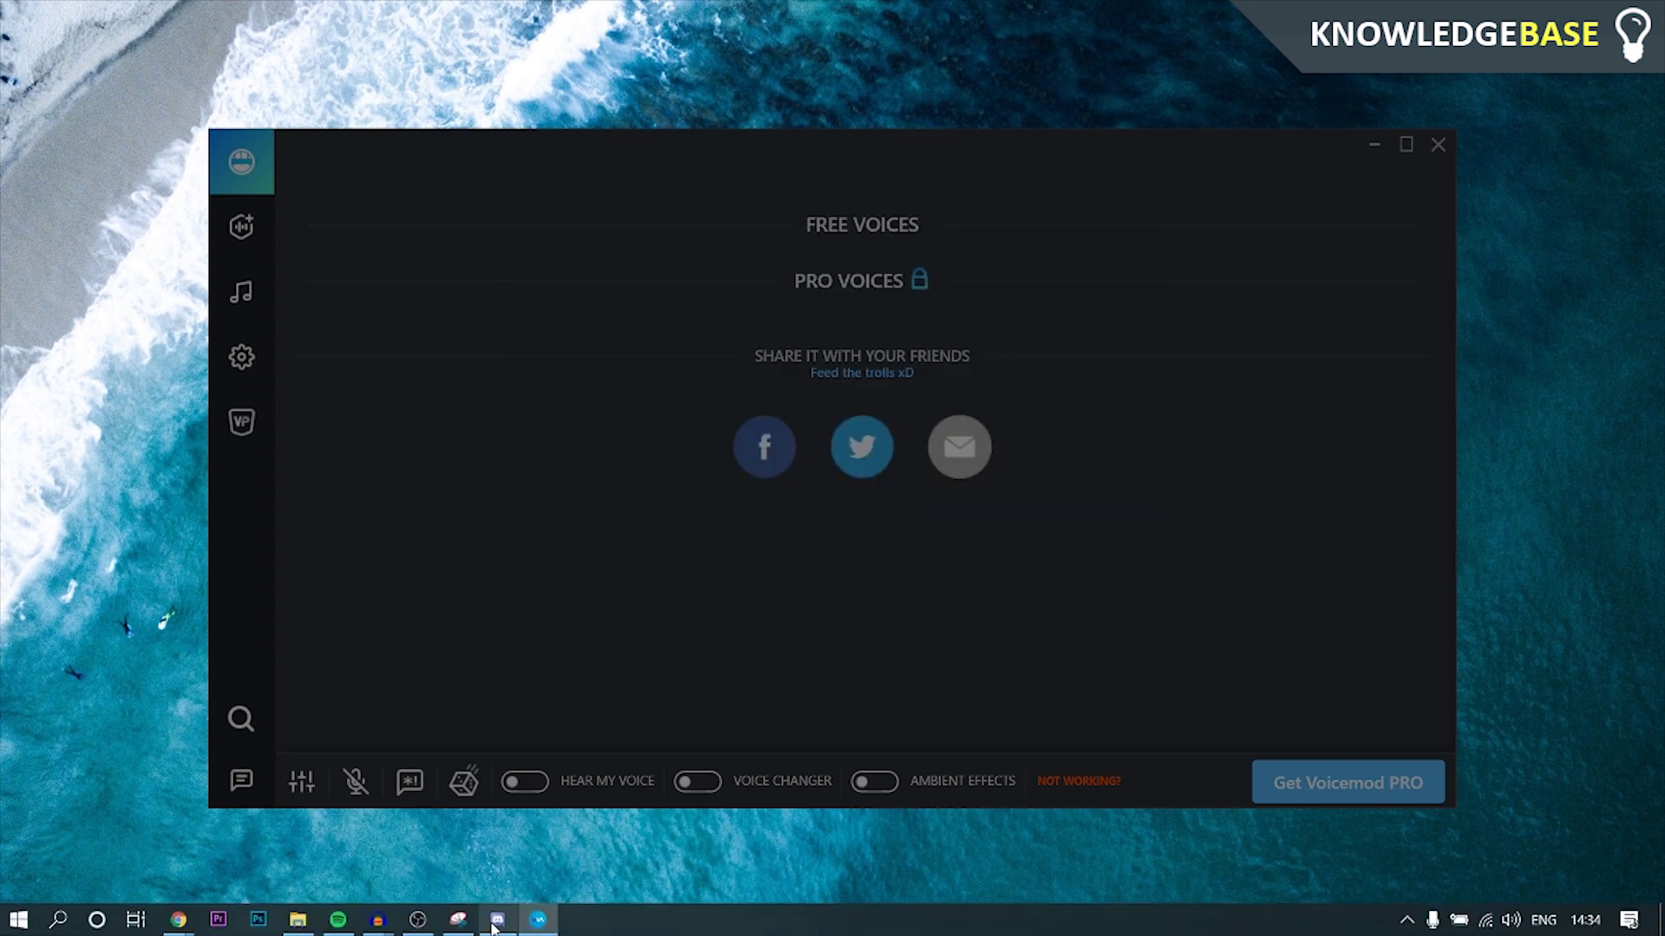
Set Discord's Input Device to Microphone (Voicemod Virtual Audio Device) in Voice & Video settings.
left_click(497, 928)
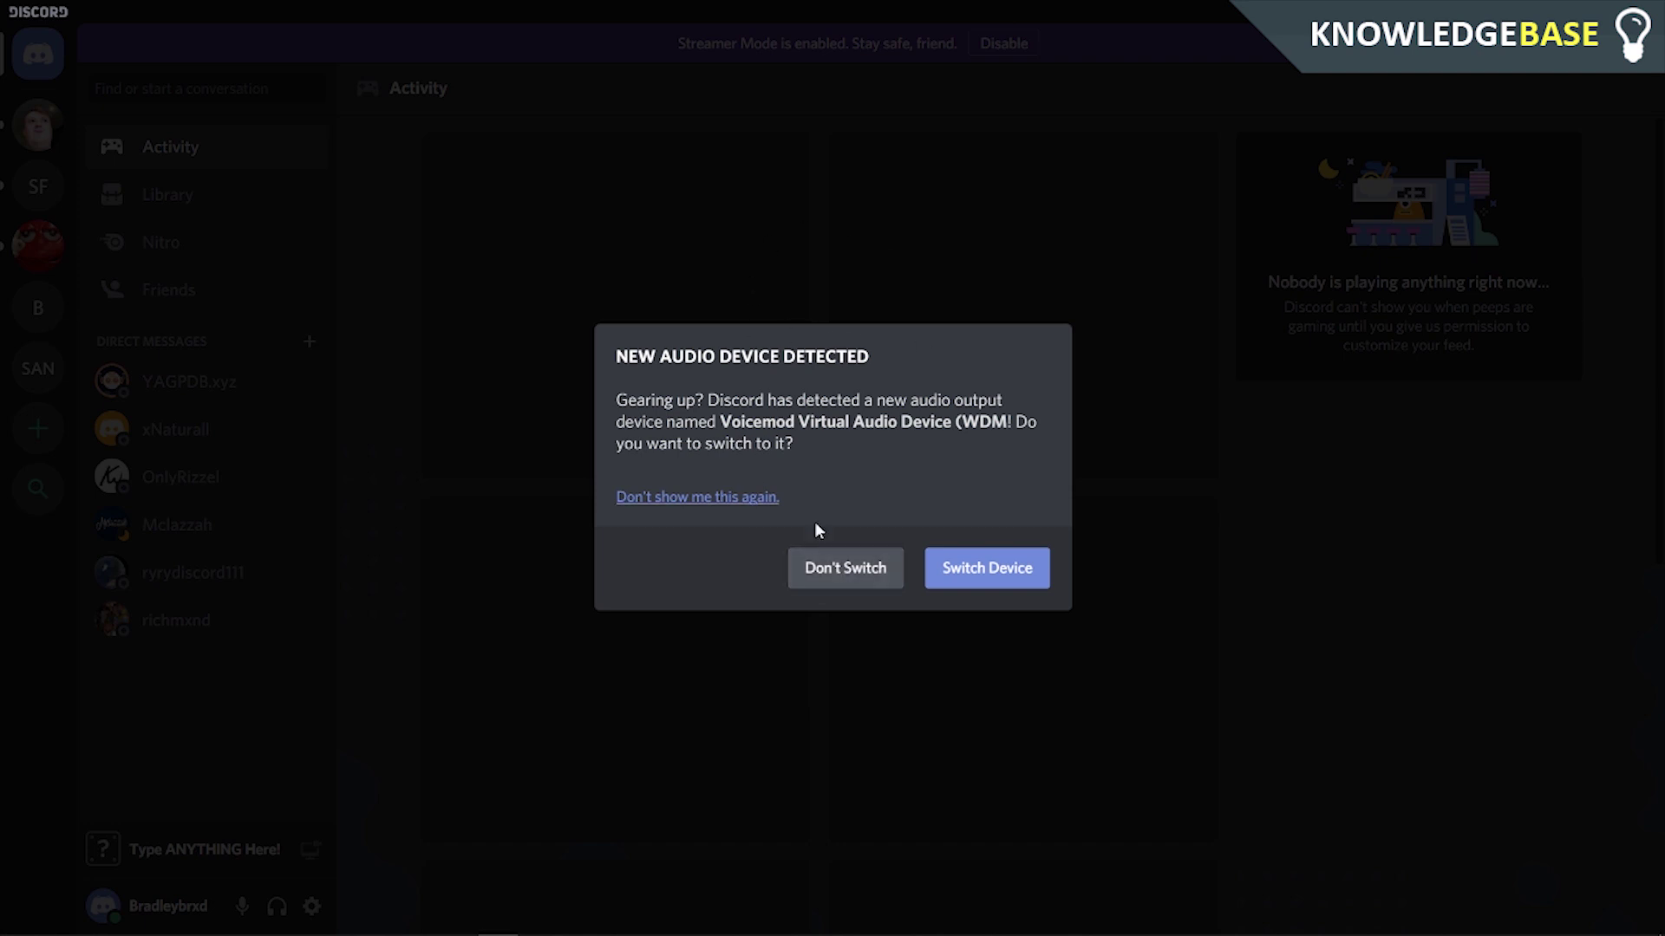
left_click(826, 582)
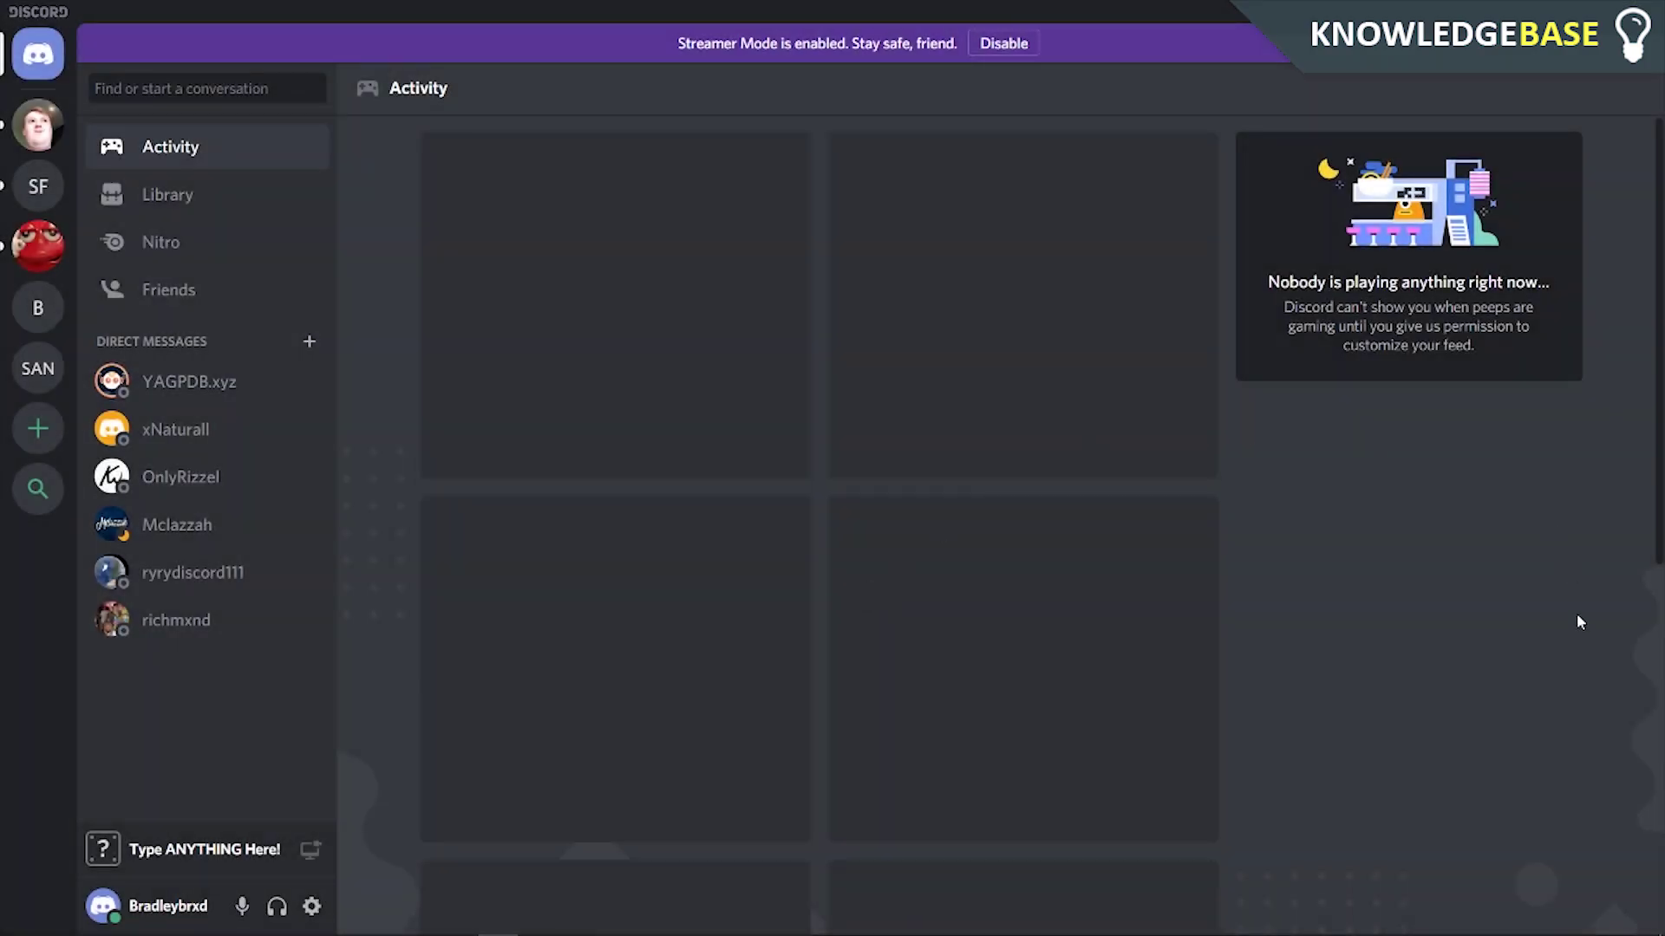
left_click(311, 906)
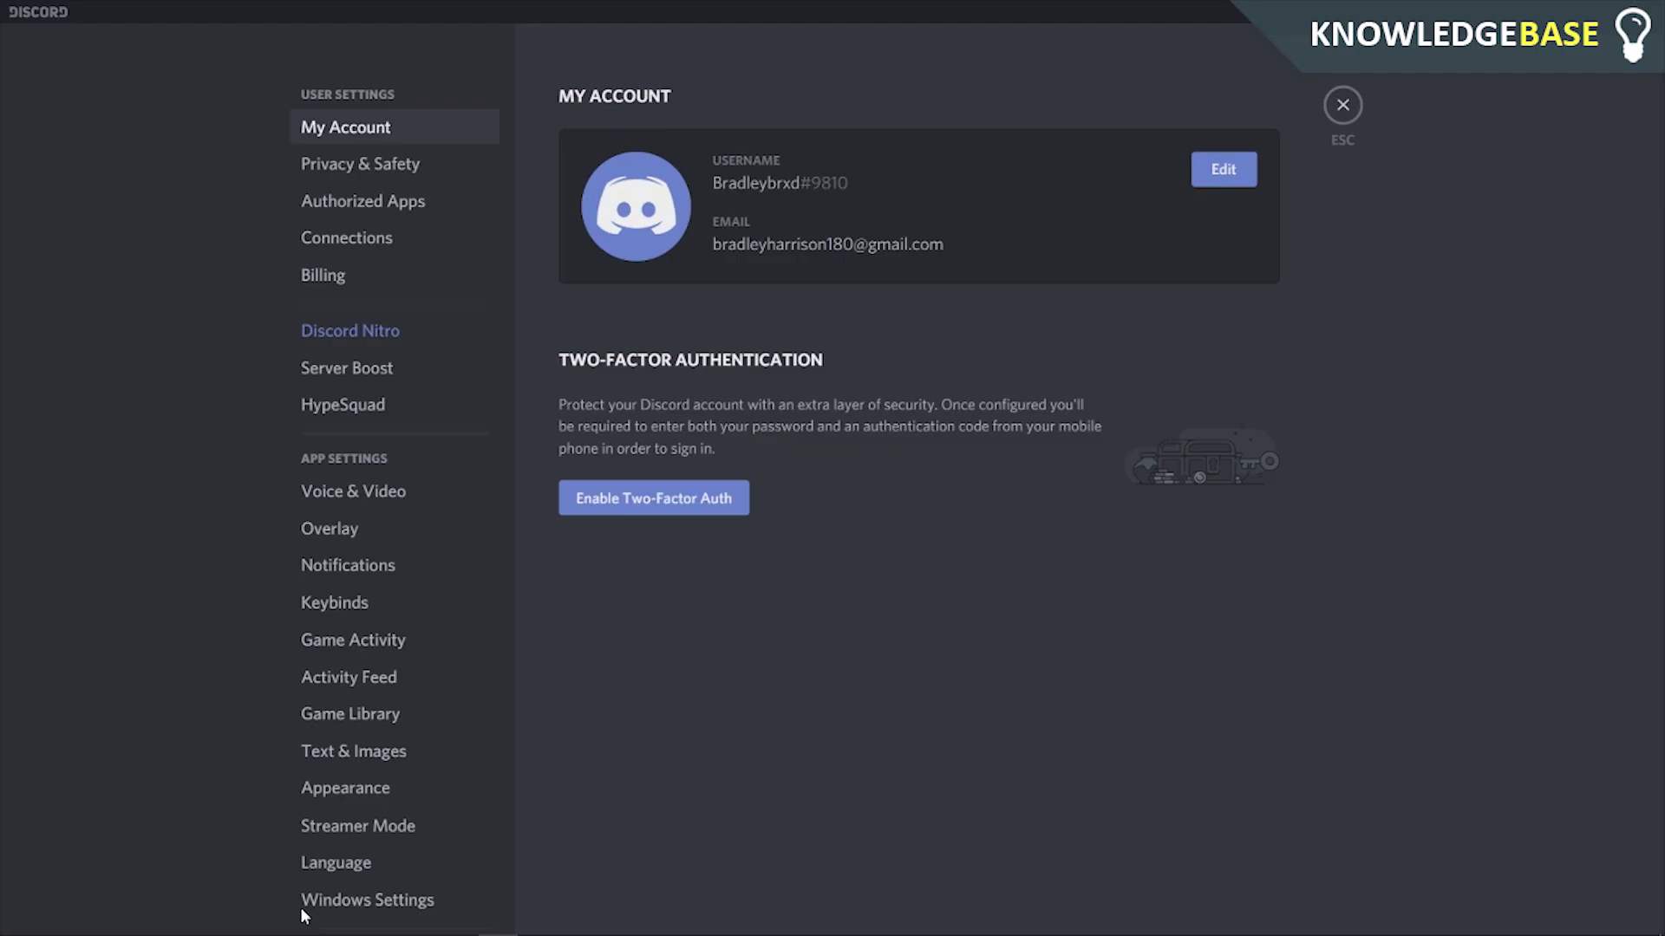
left_click(334, 503)
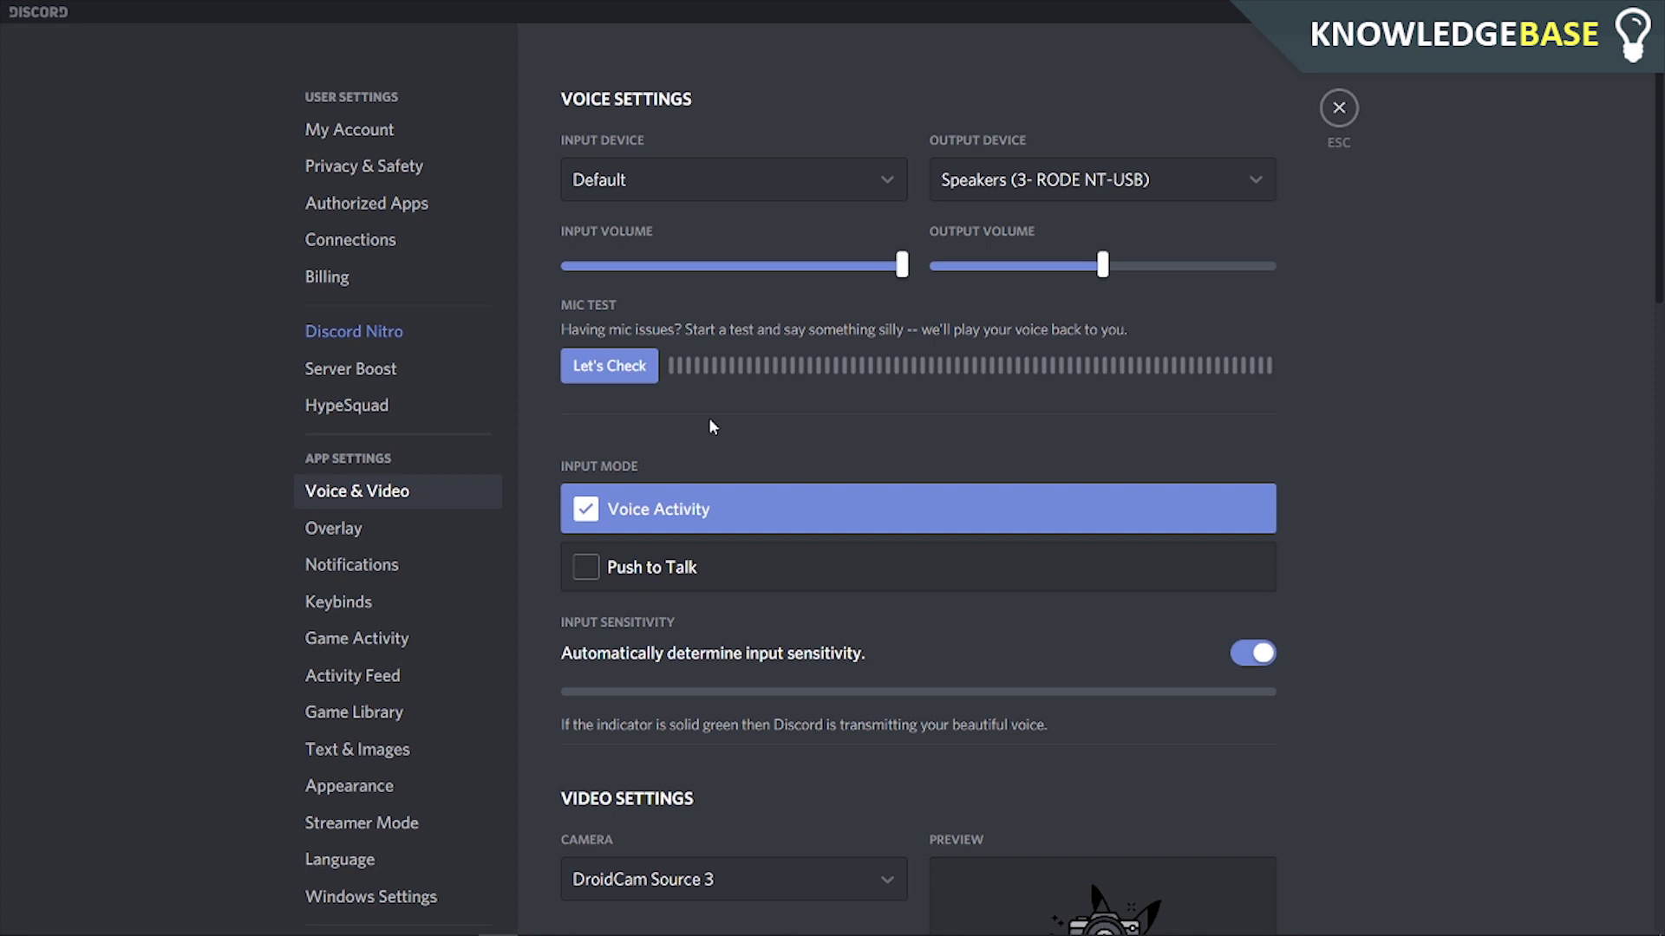
left_click(763, 176)
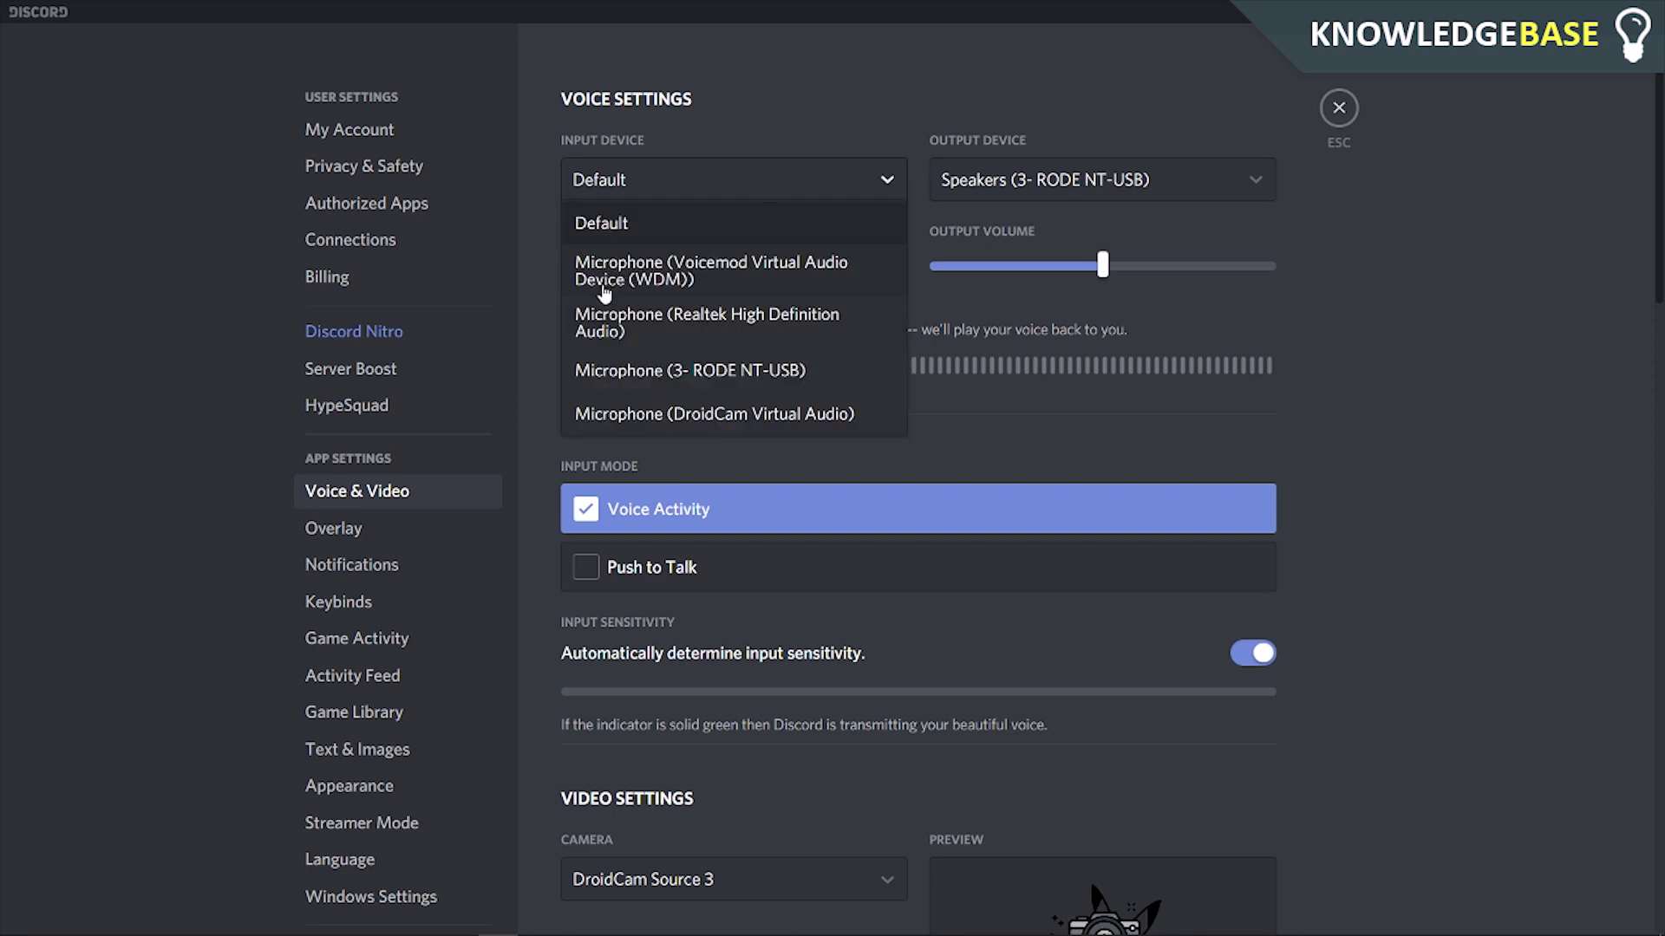
left_click(720, 271)
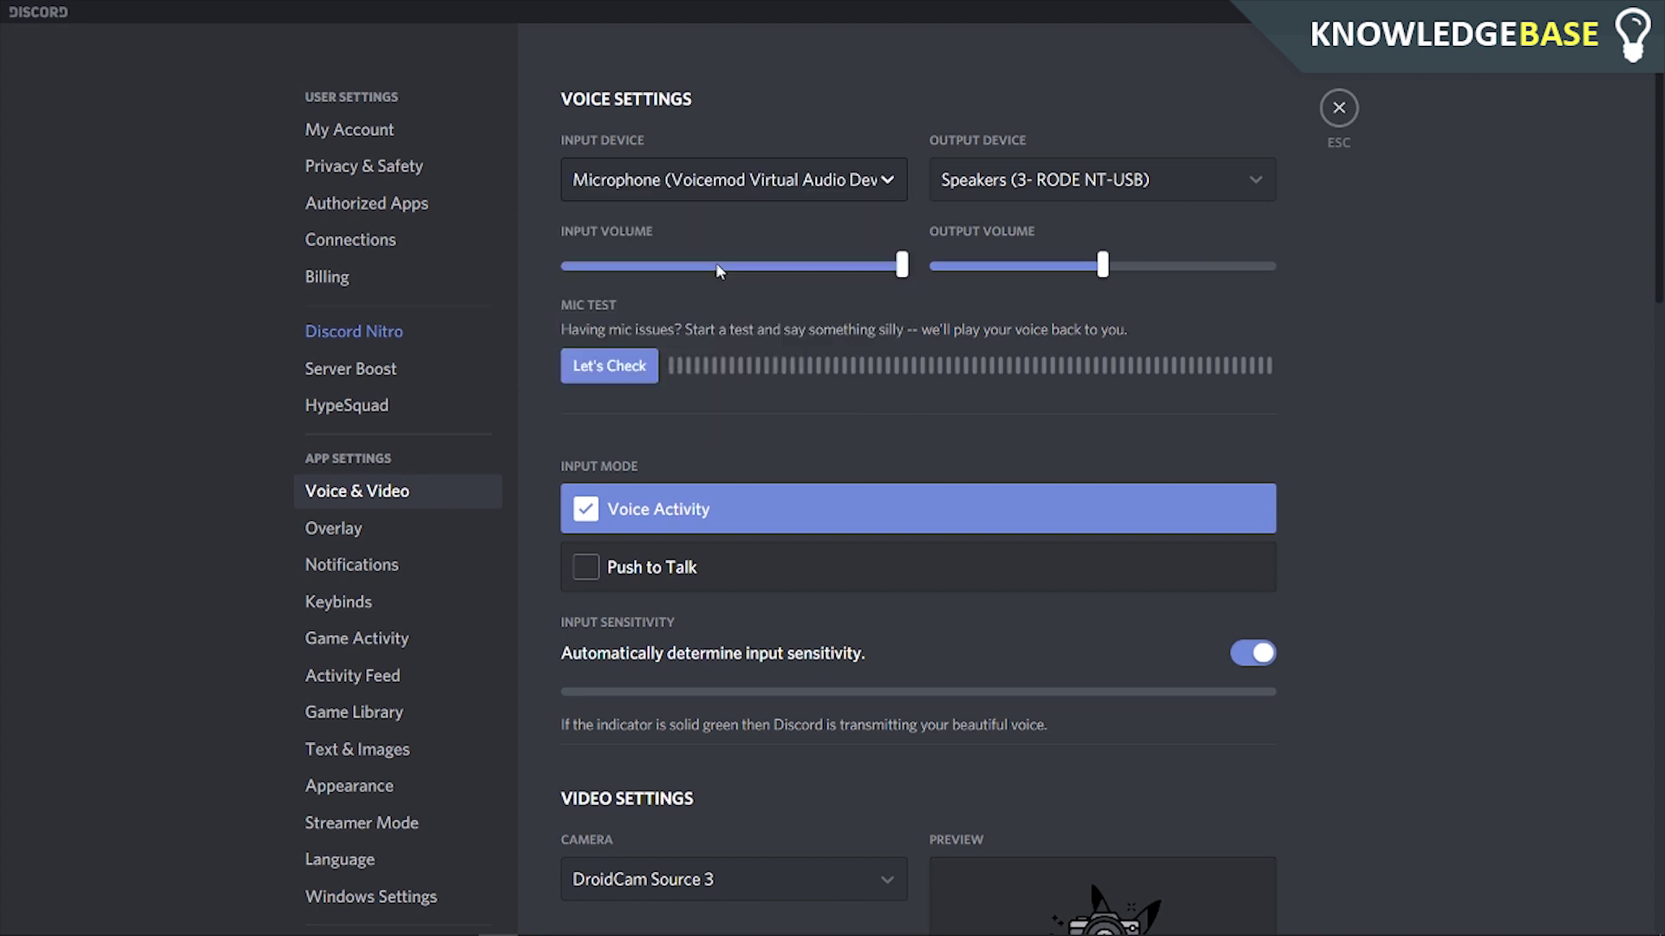
left_click(1335, 113)
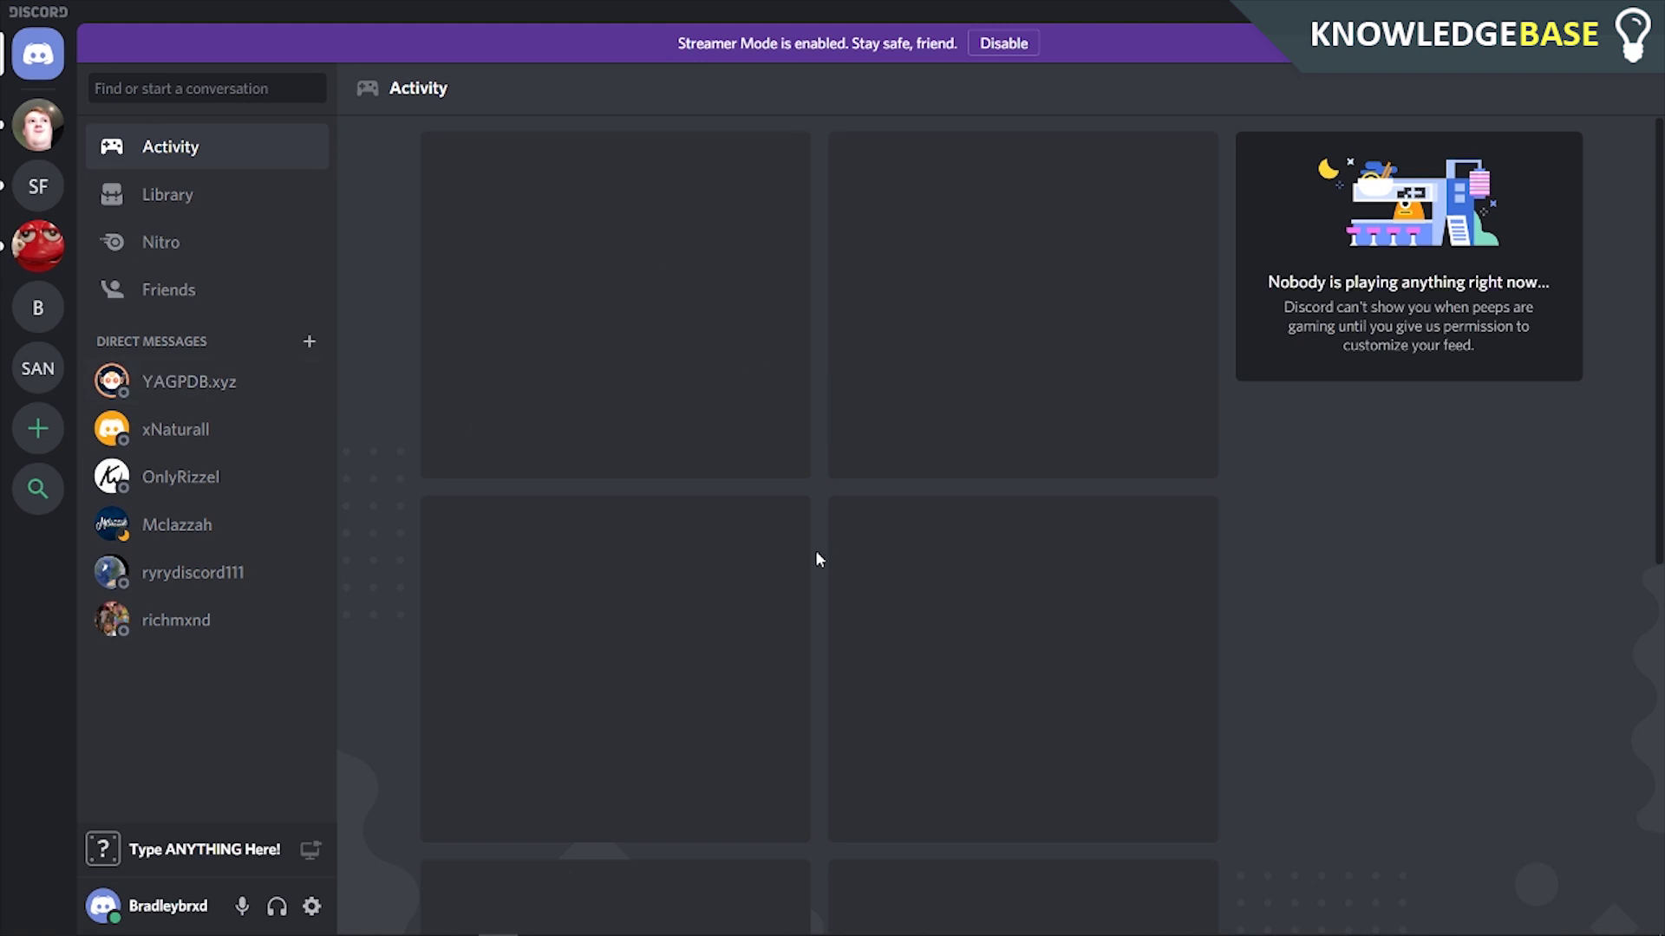
Bring the Voicemod window over Discord, reposition it, and browse the voice list.
left_click(538, 928)
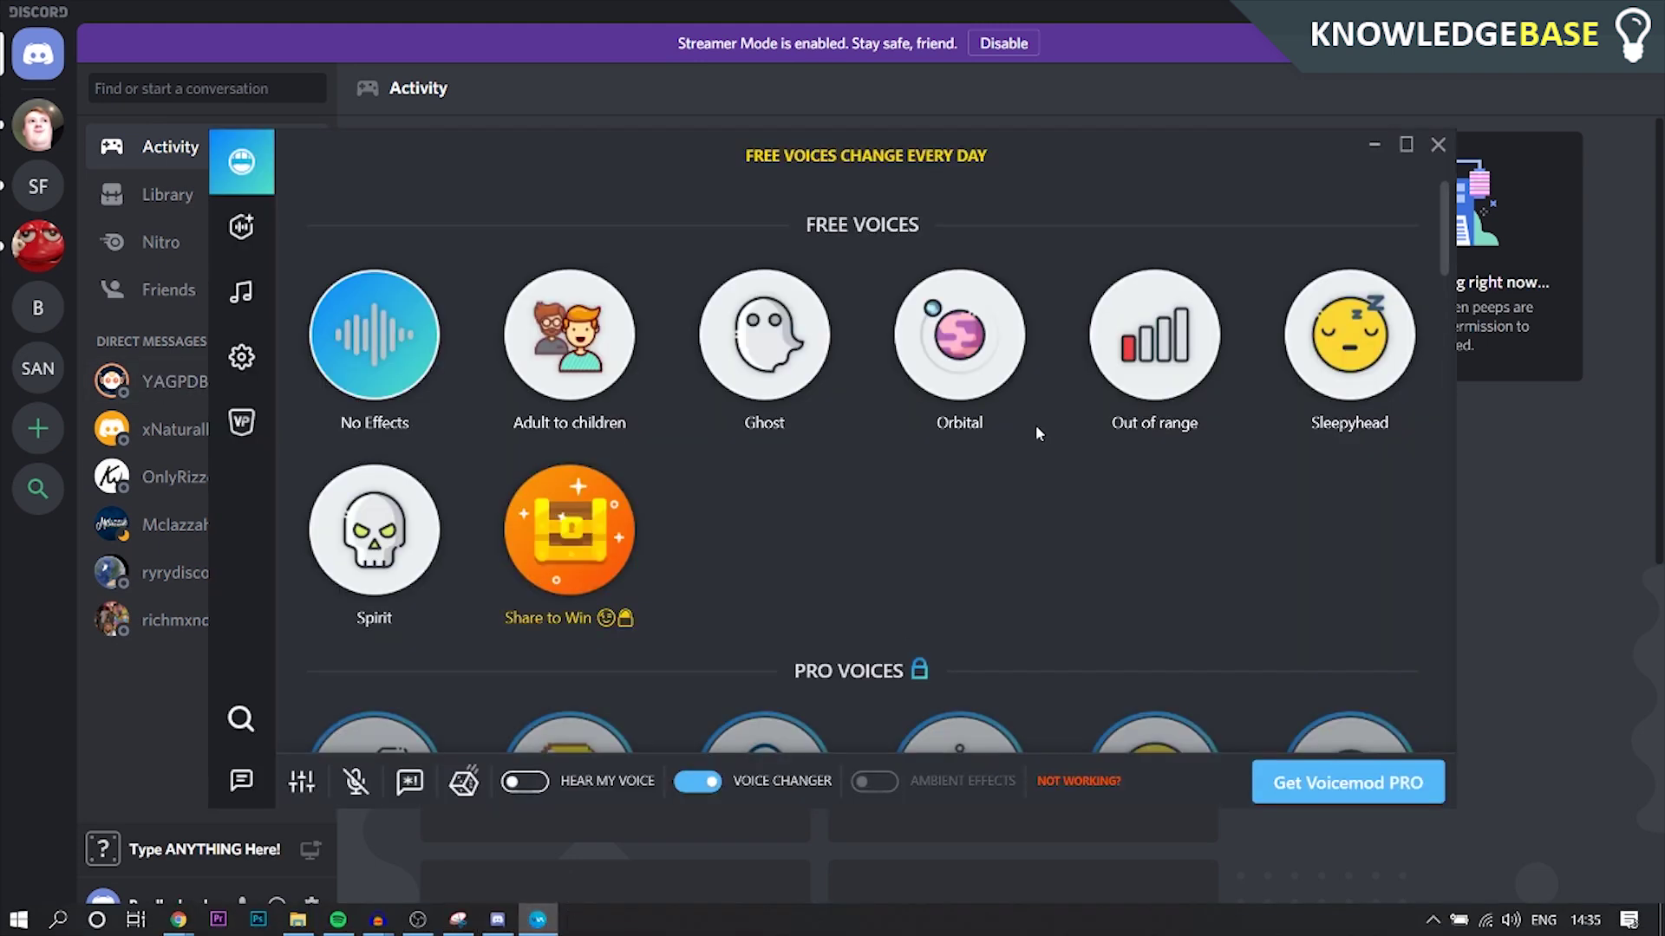
left_click_drag(999, 162, 1069, 138)
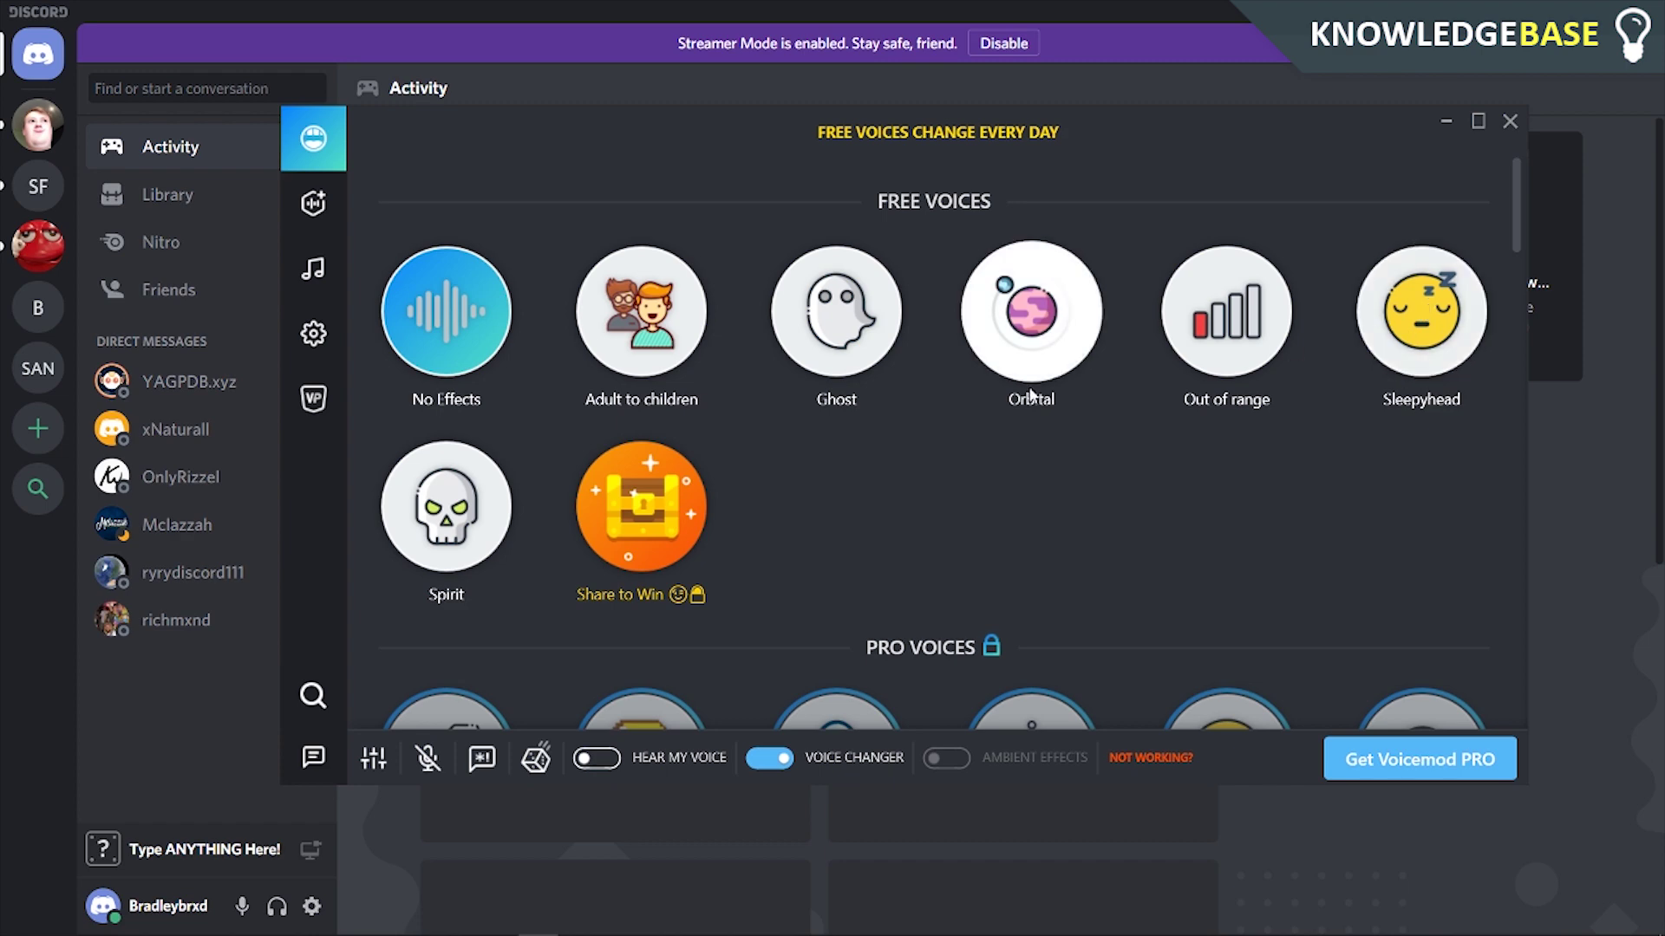
scroll(443, 523, "down", 9)
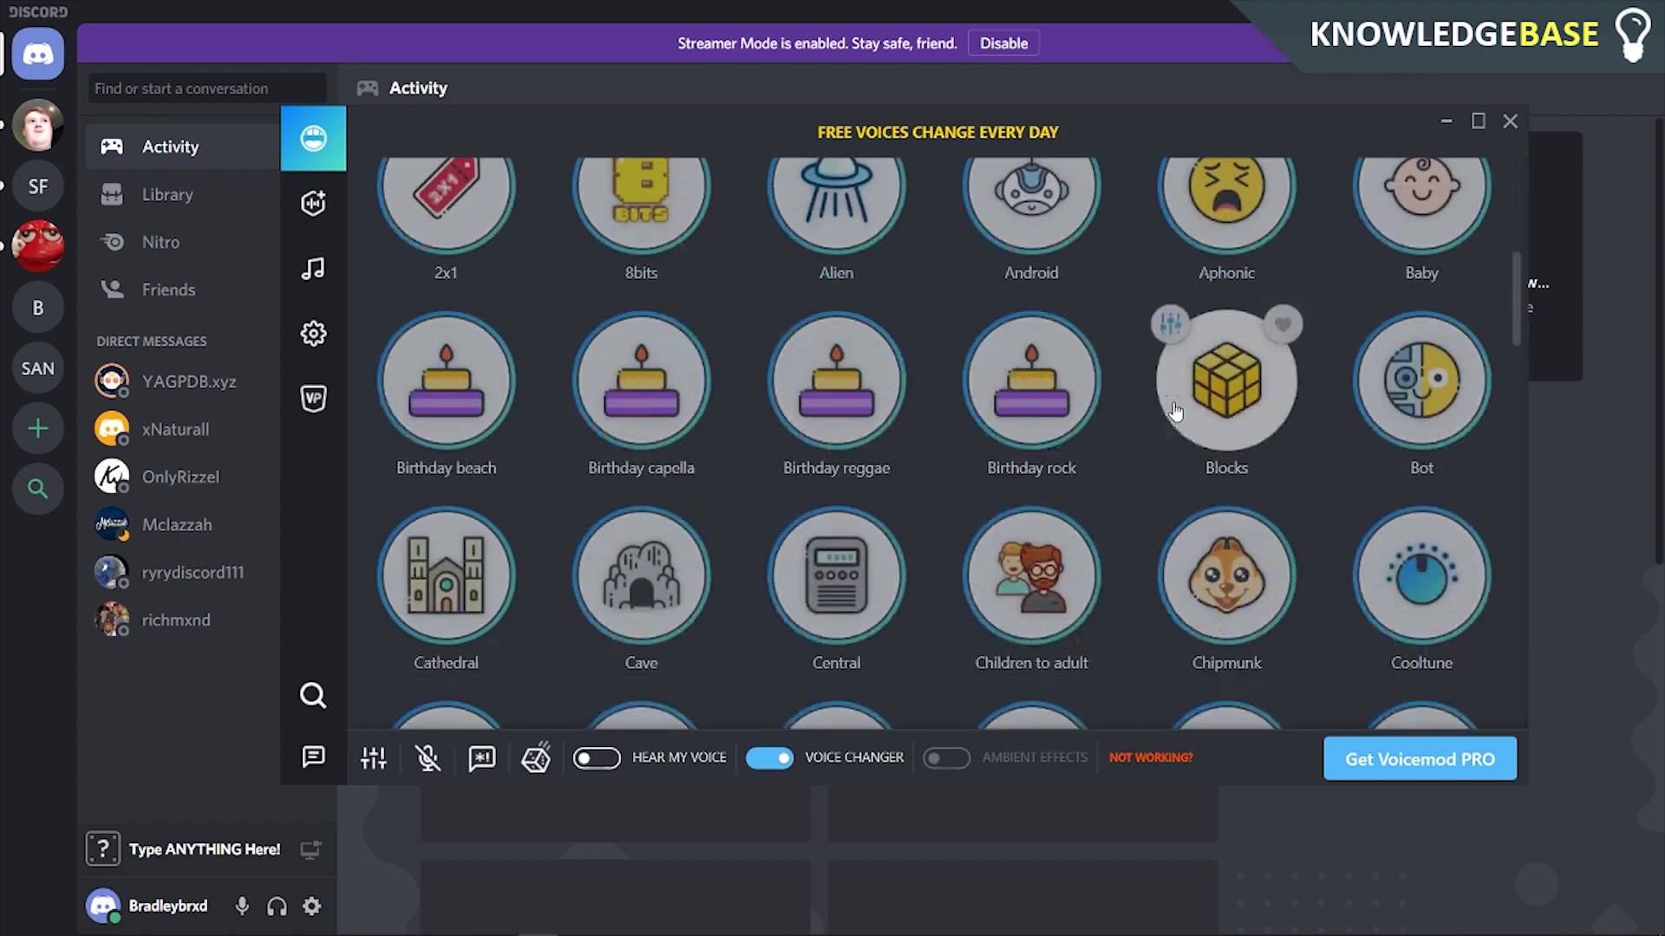
scroll(1300, 563, "down", 2)
scroll(1318, 650, "up", 10)
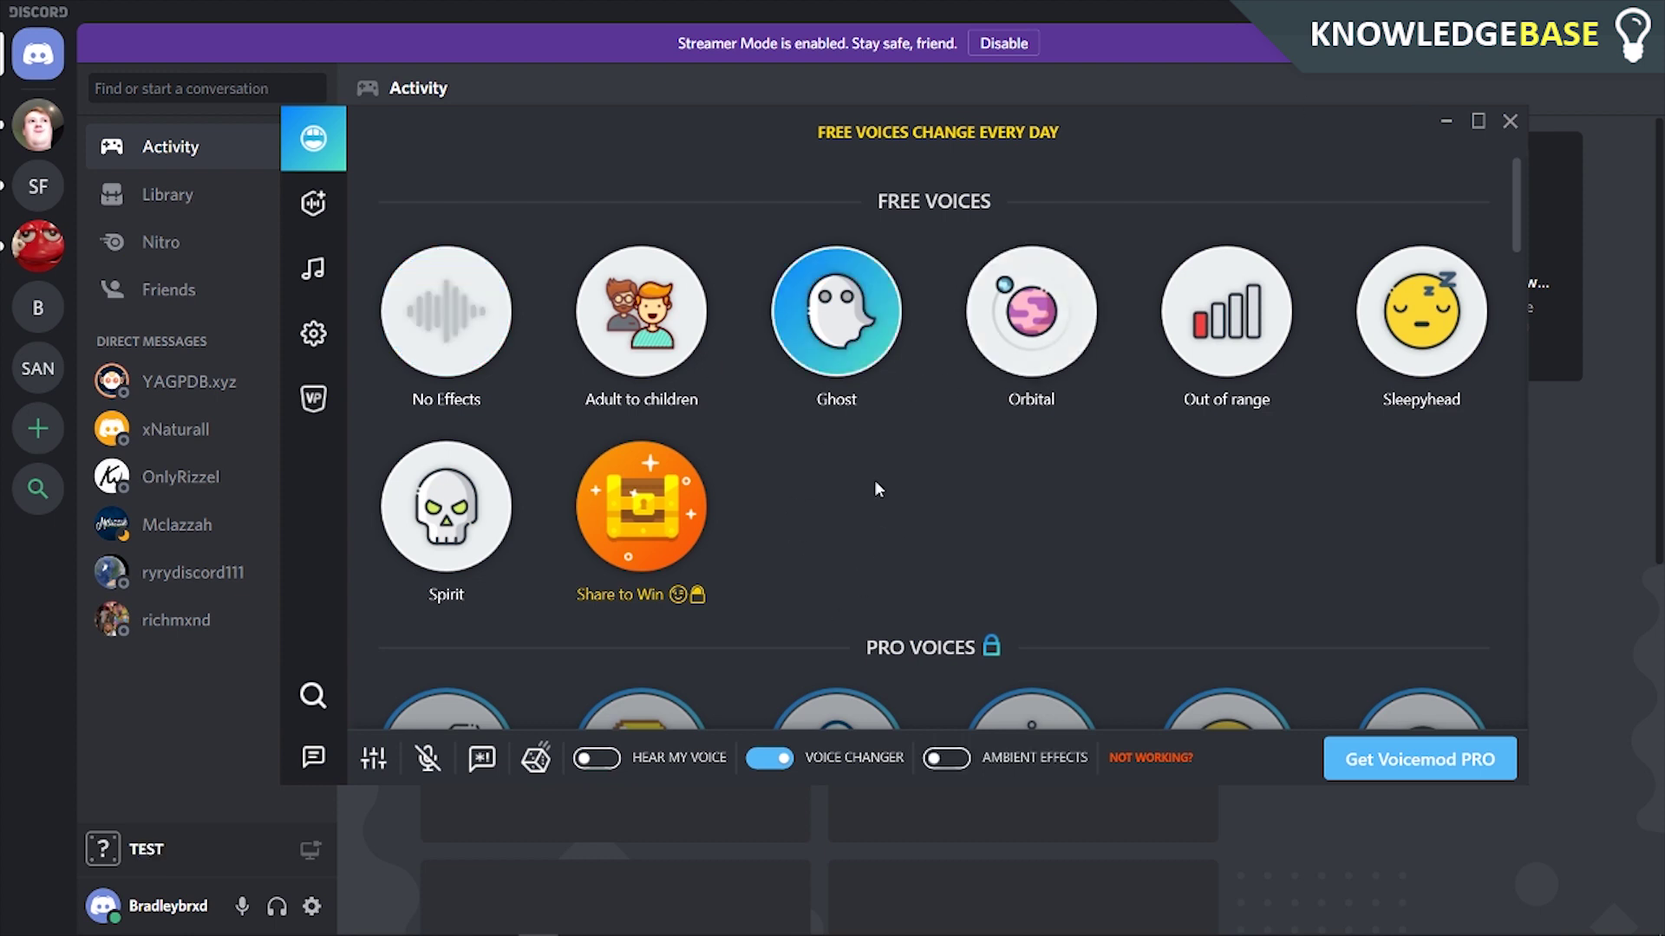
Test the current voice with Hear My Voice, then switch to Orbital and test it.
left_click(598, 759)
left_click(598, 759)
left_click(1019, 316)
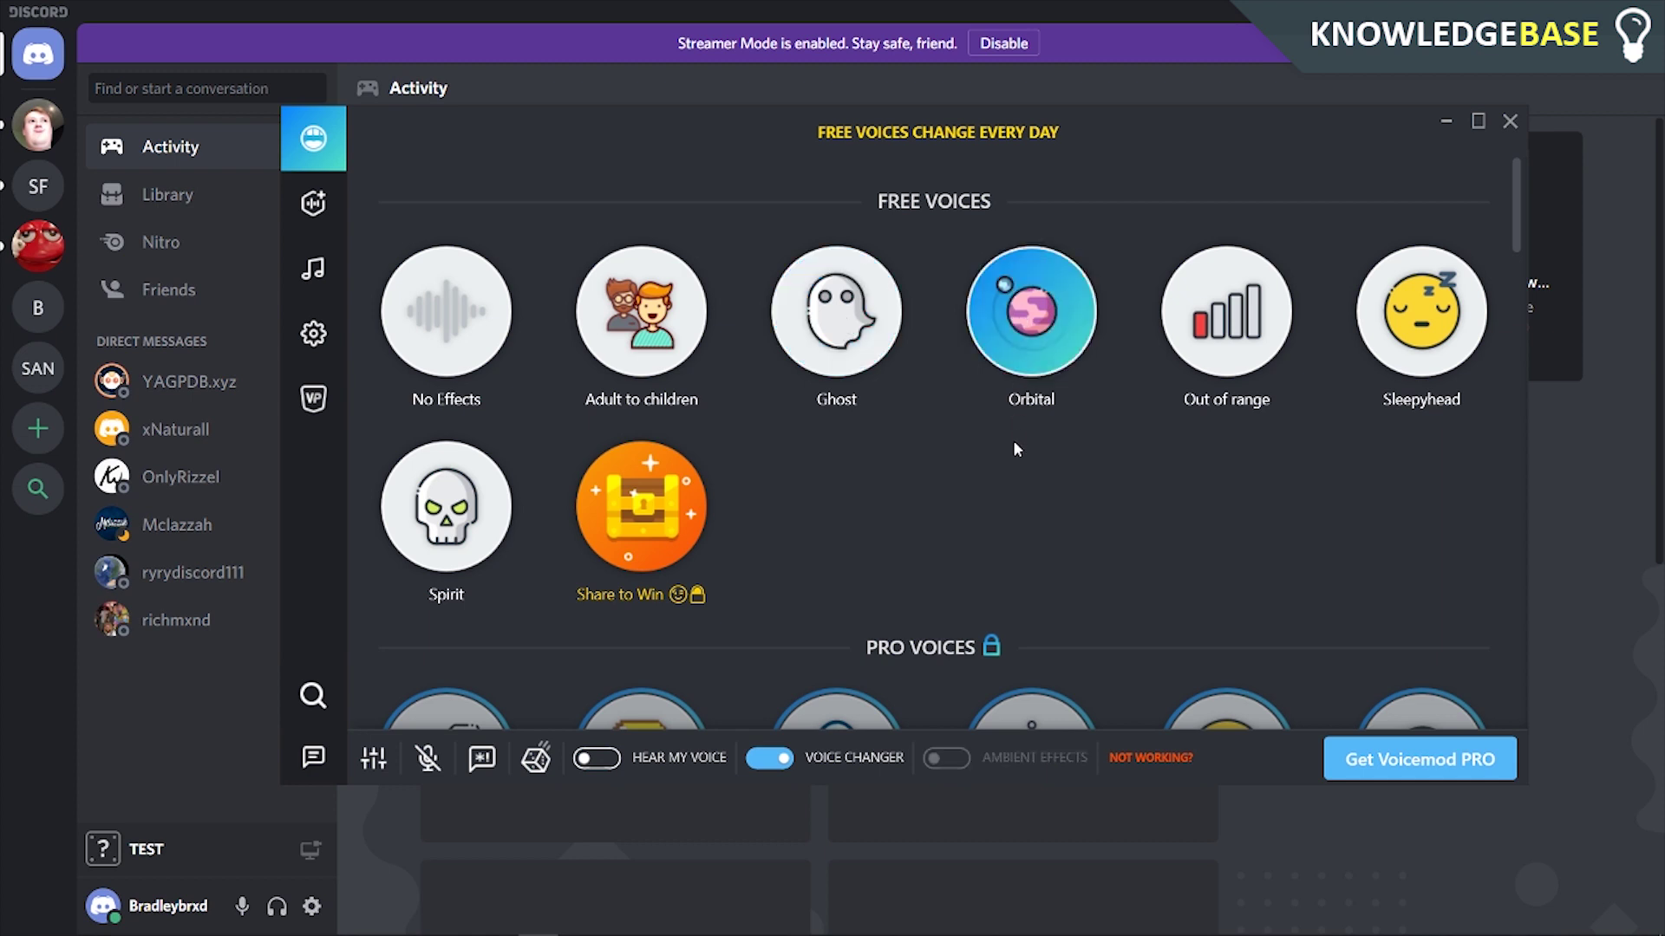
left_click(595, 759)
left_click(603, 766)
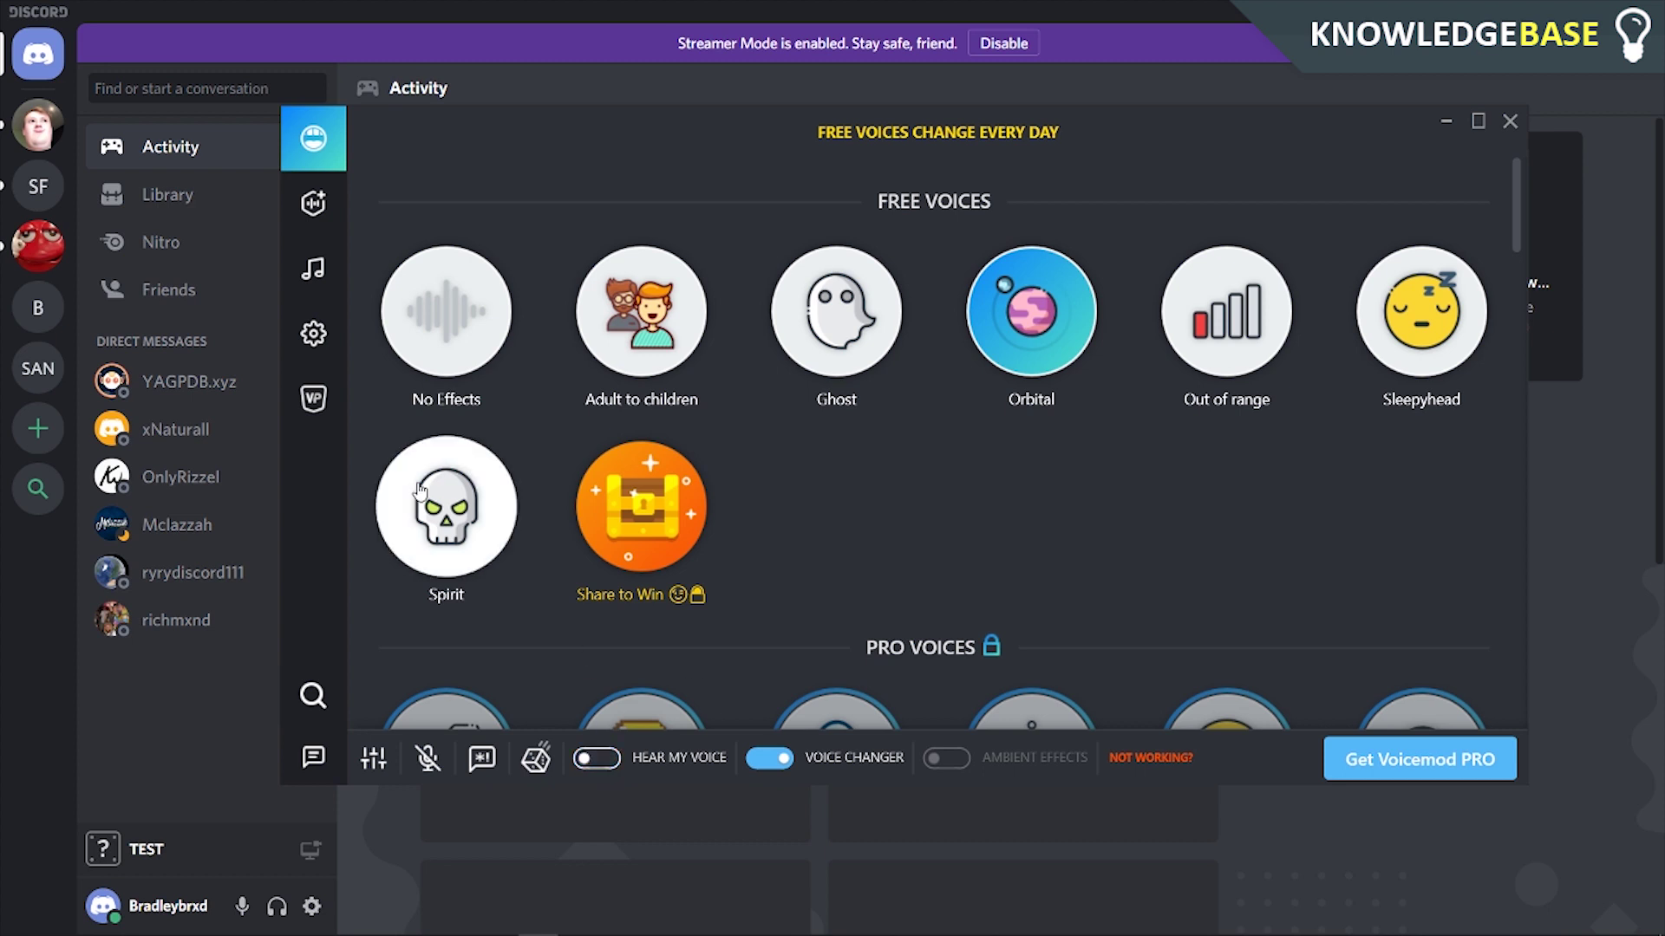
Switch to the Spirit voice, test it with Hear My Voice, then close Voicemod.
left_click(447, 508)
left_click(610, 765)
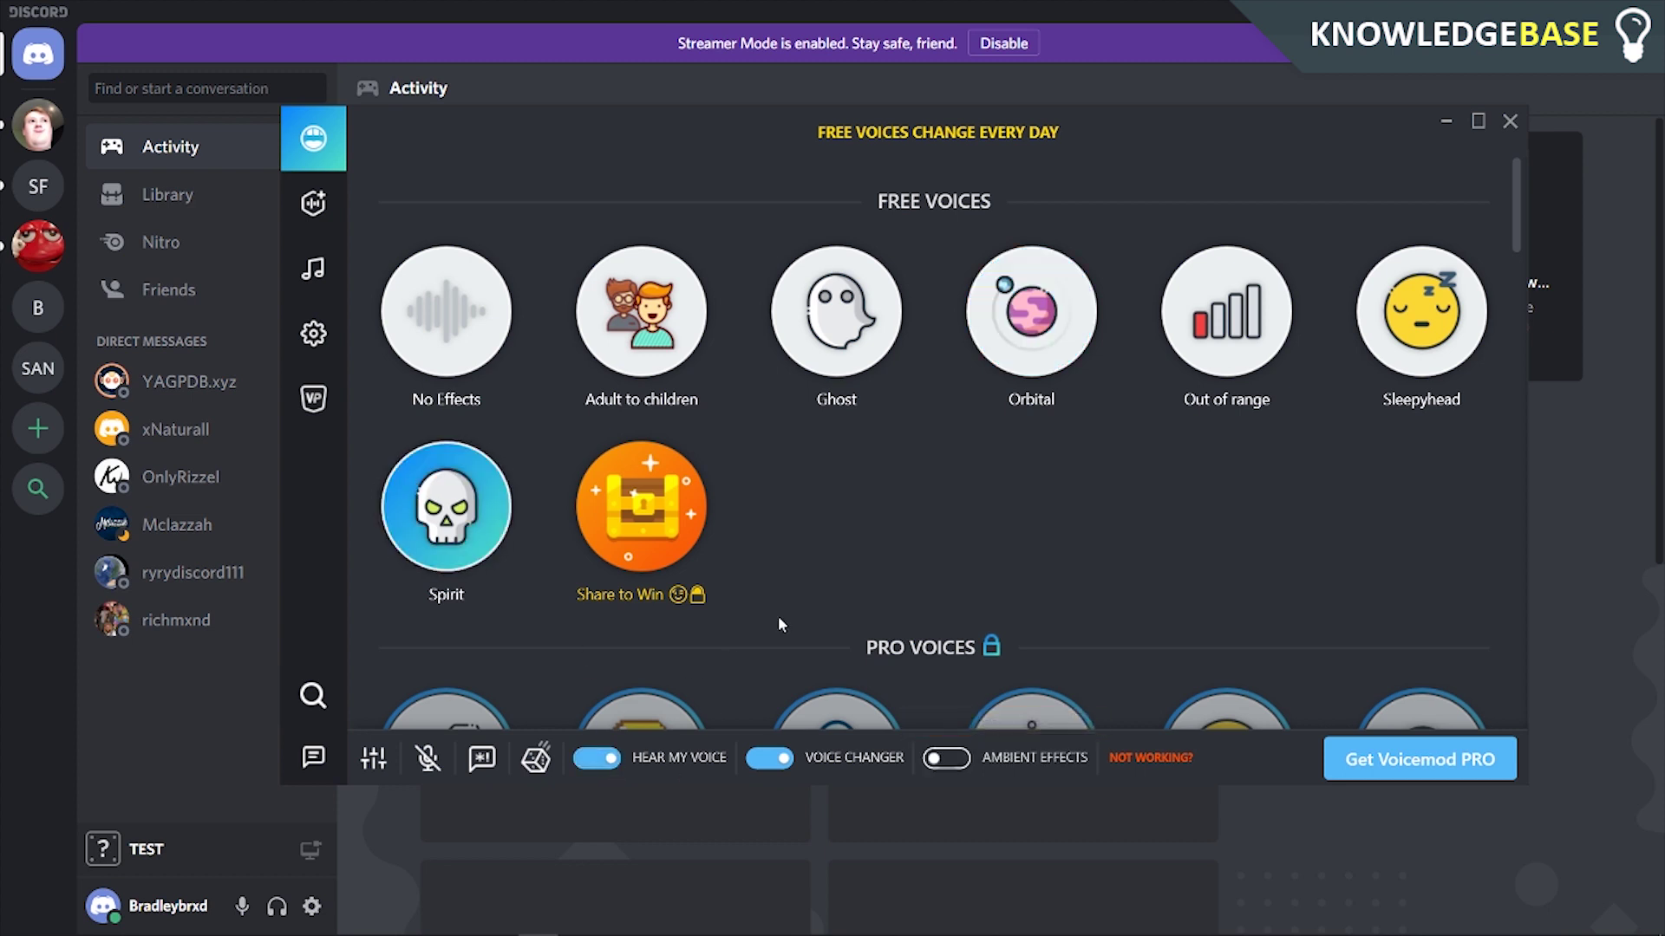
left_click(607, 763)
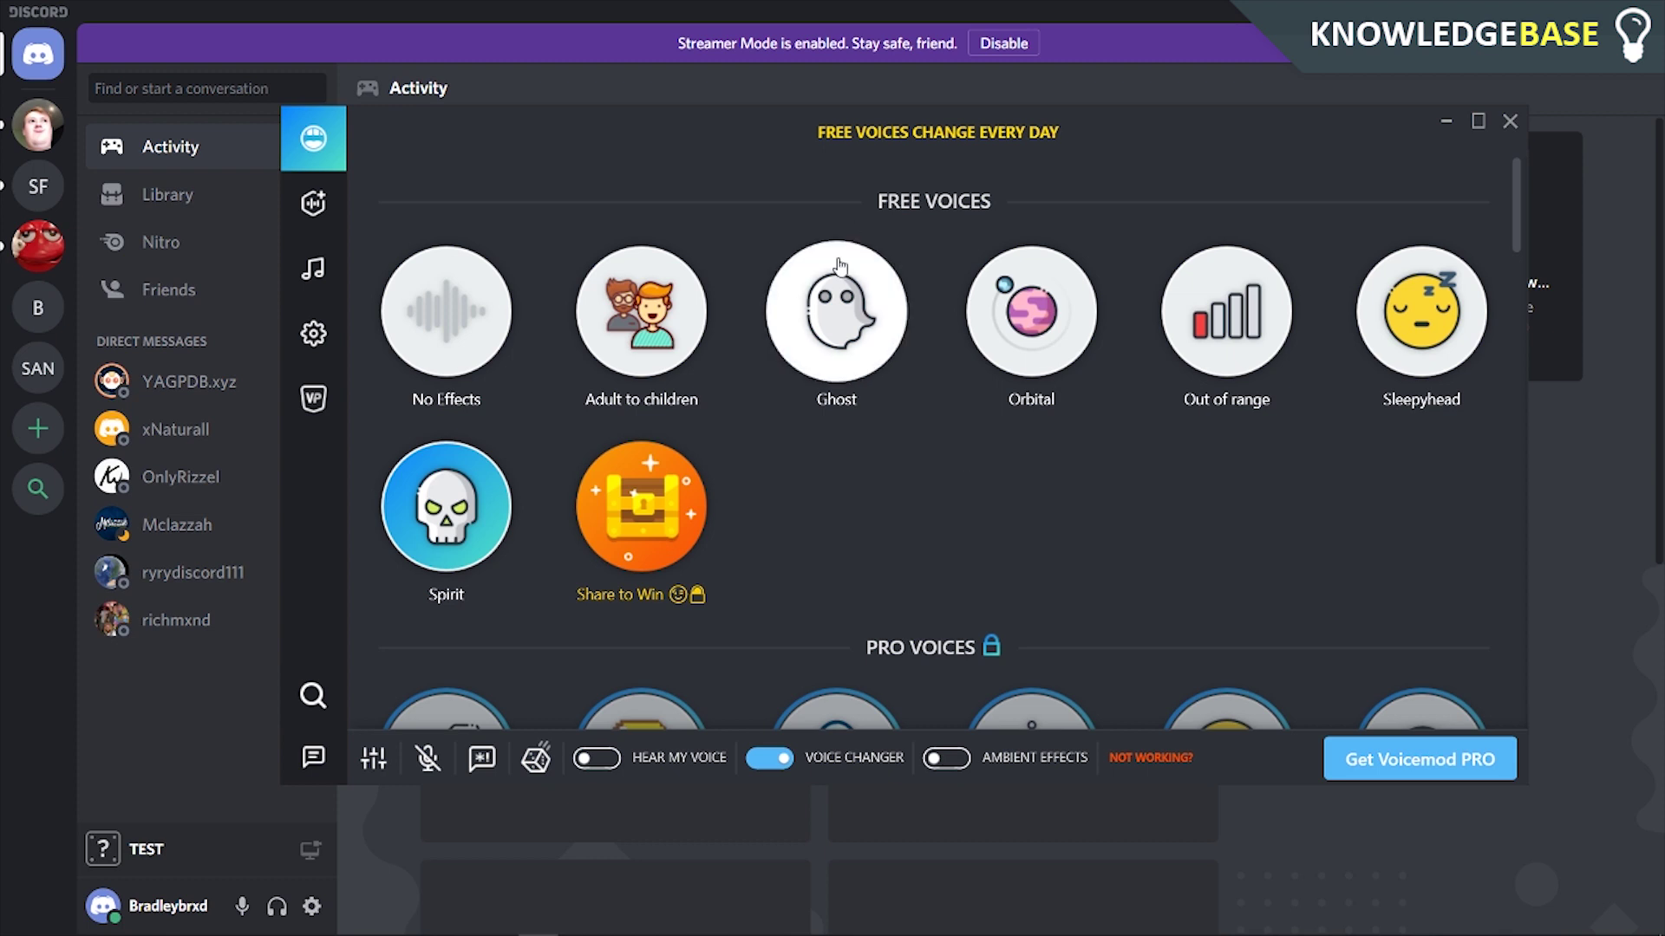
left_click(429, 7)
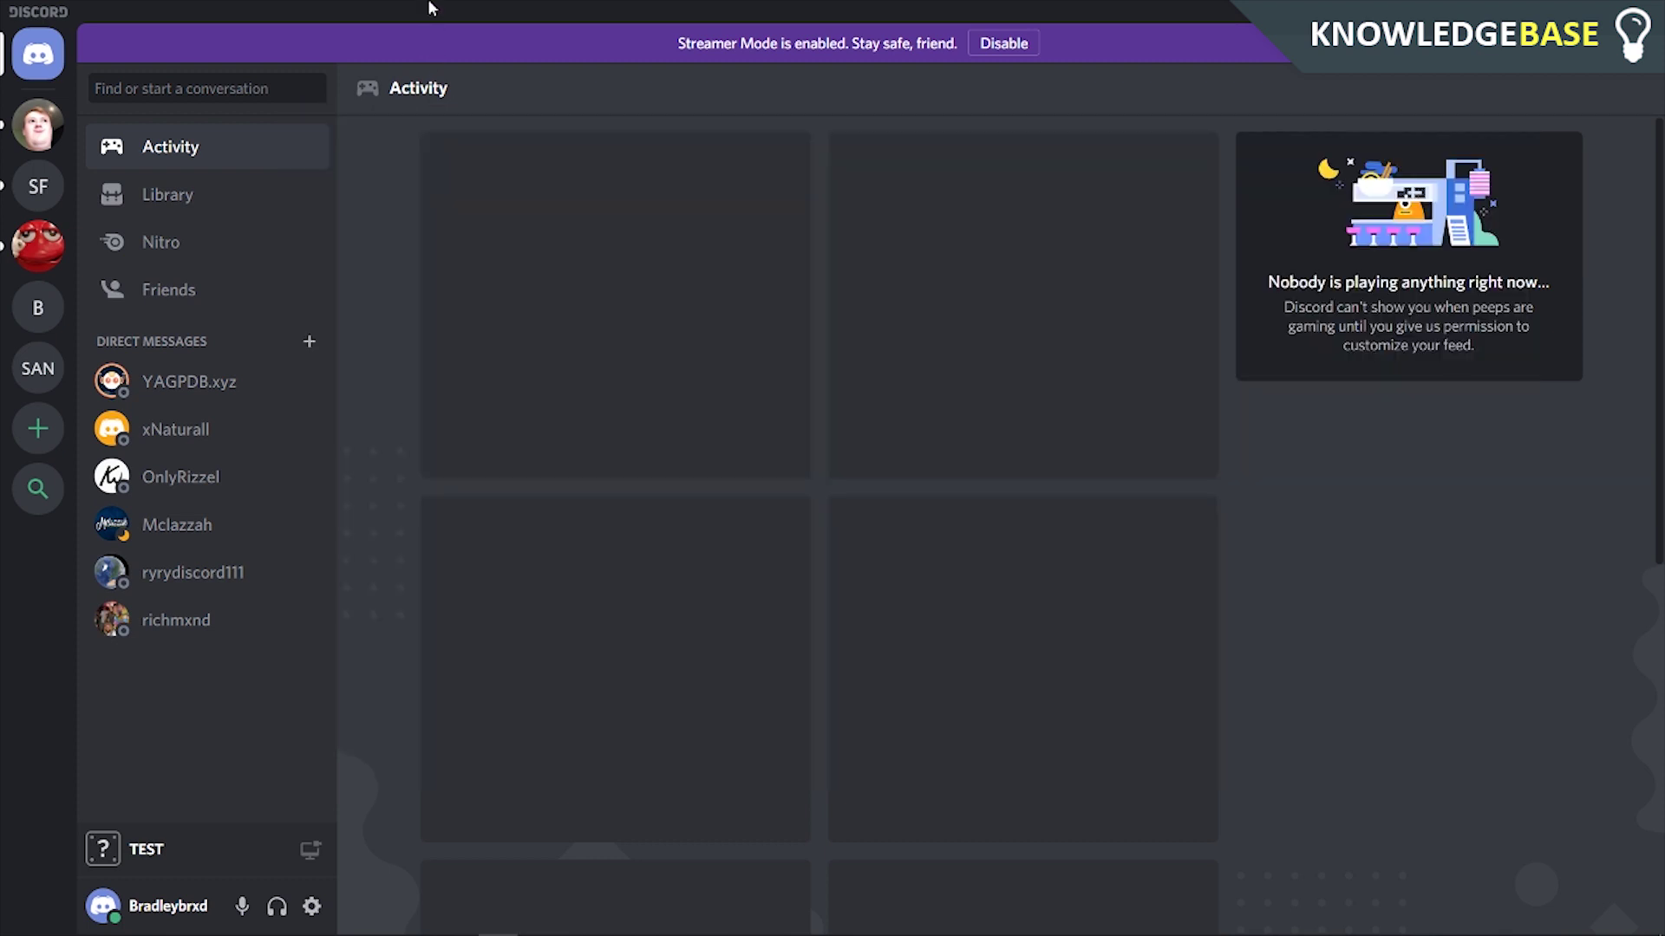
Switch Discord's Input Device back to Microphone (3- RODE NT-USB) and exit settings.
left_click(312, 906)
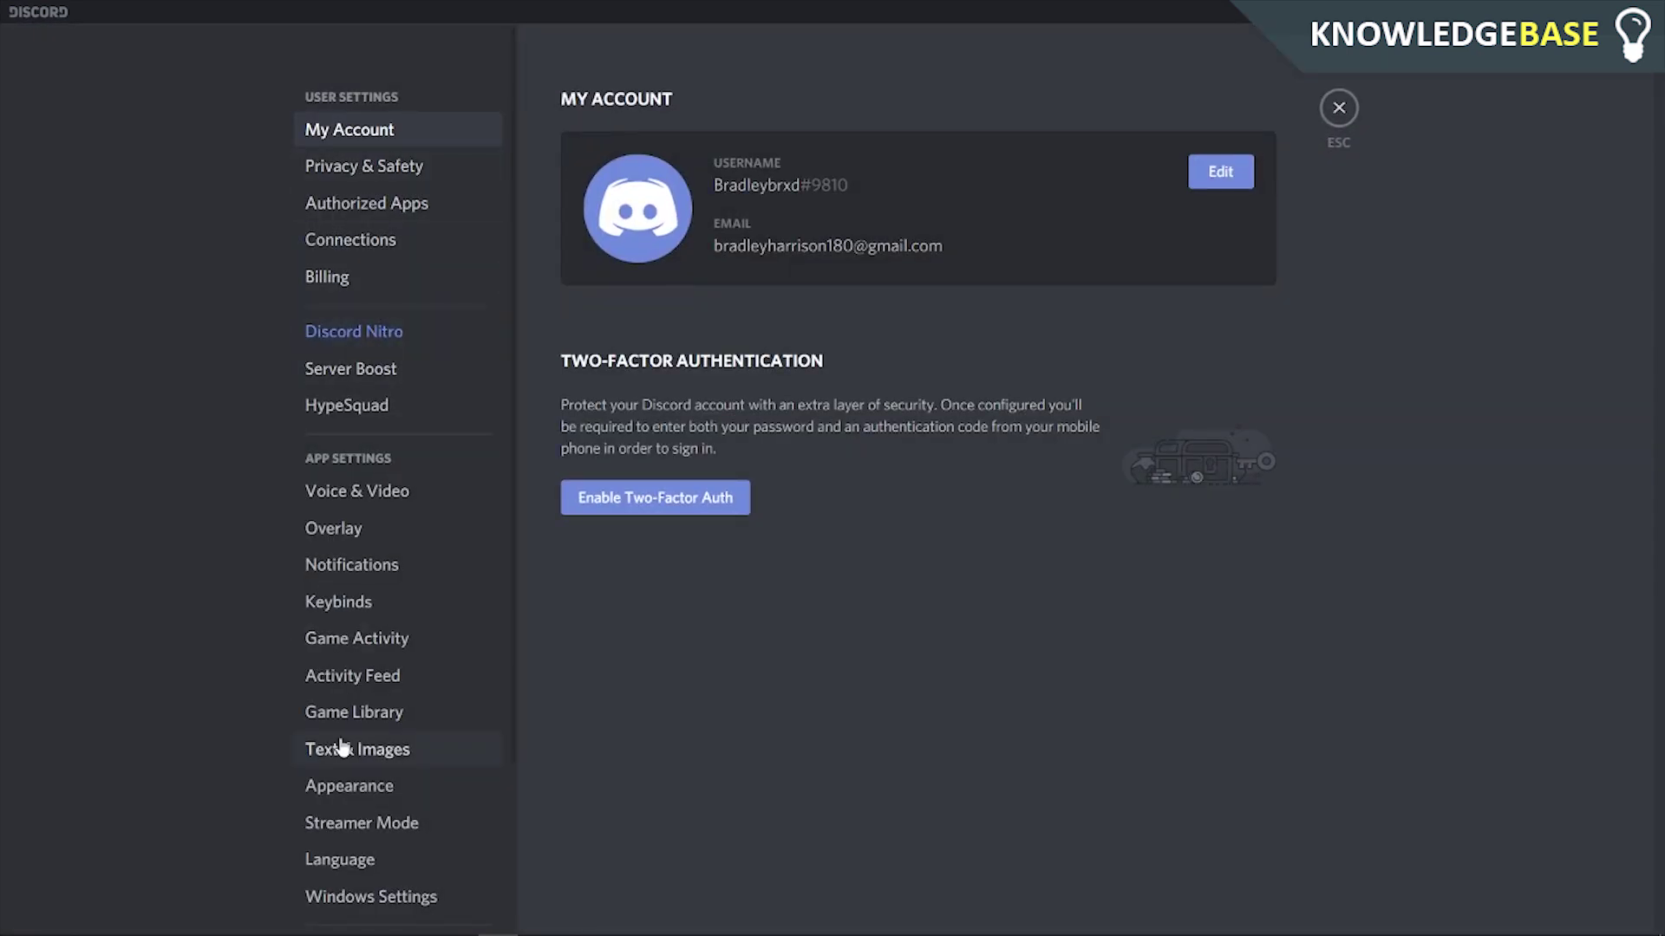
left_click(348, 503)
left_click(799, 178)
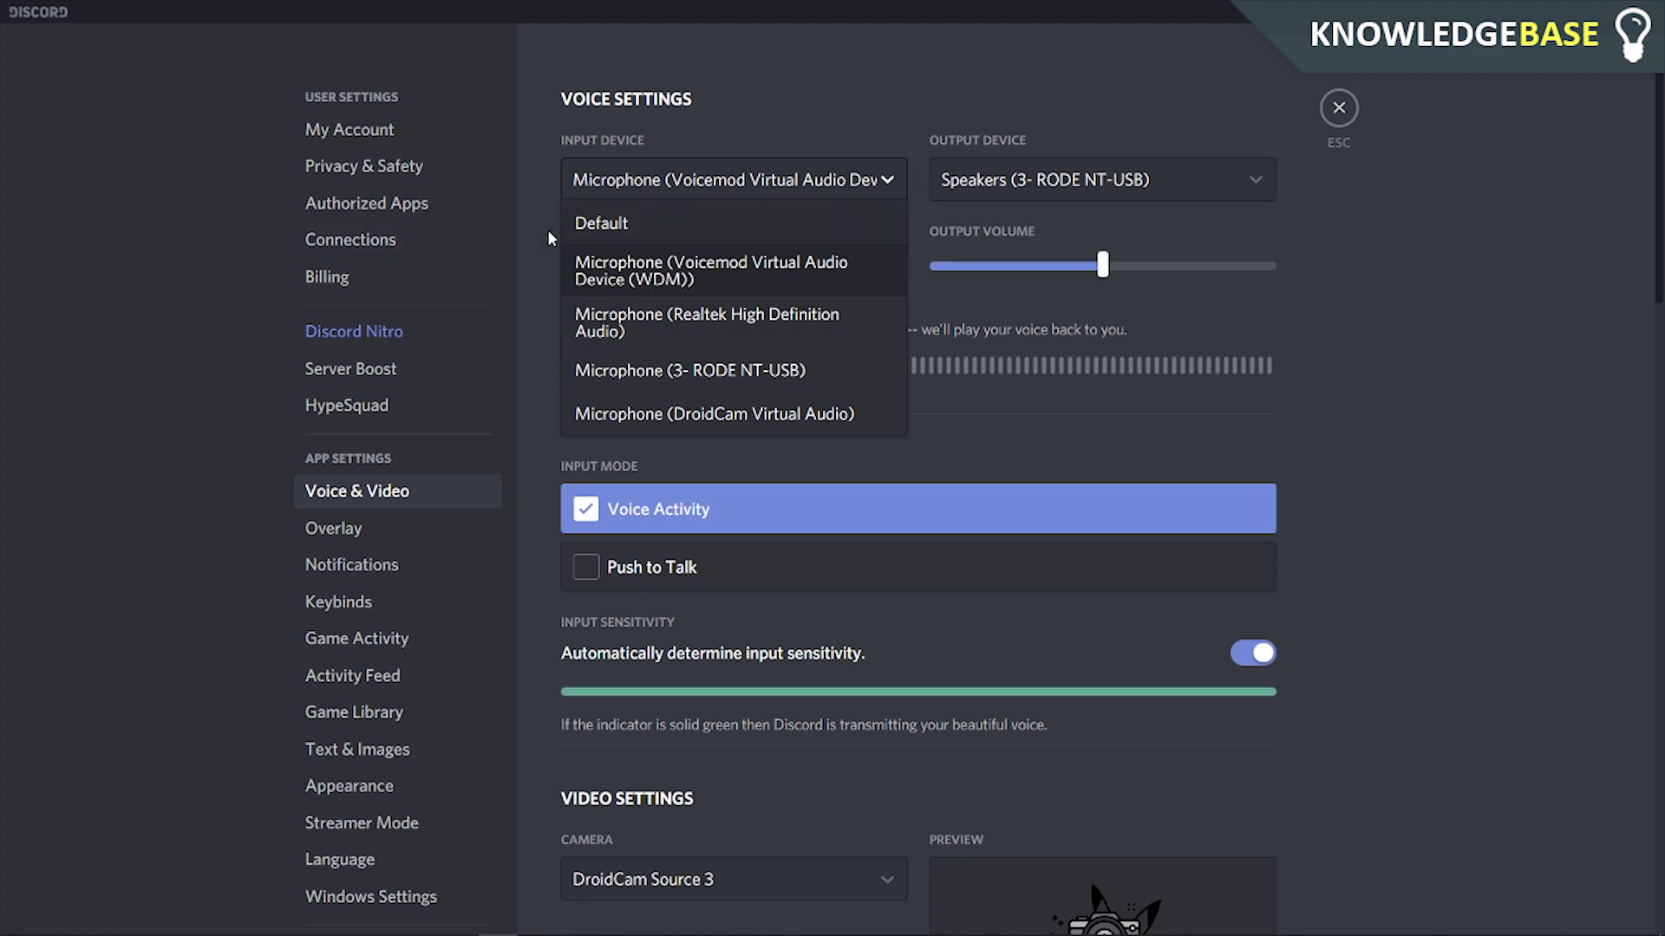
left_click(715, 390)
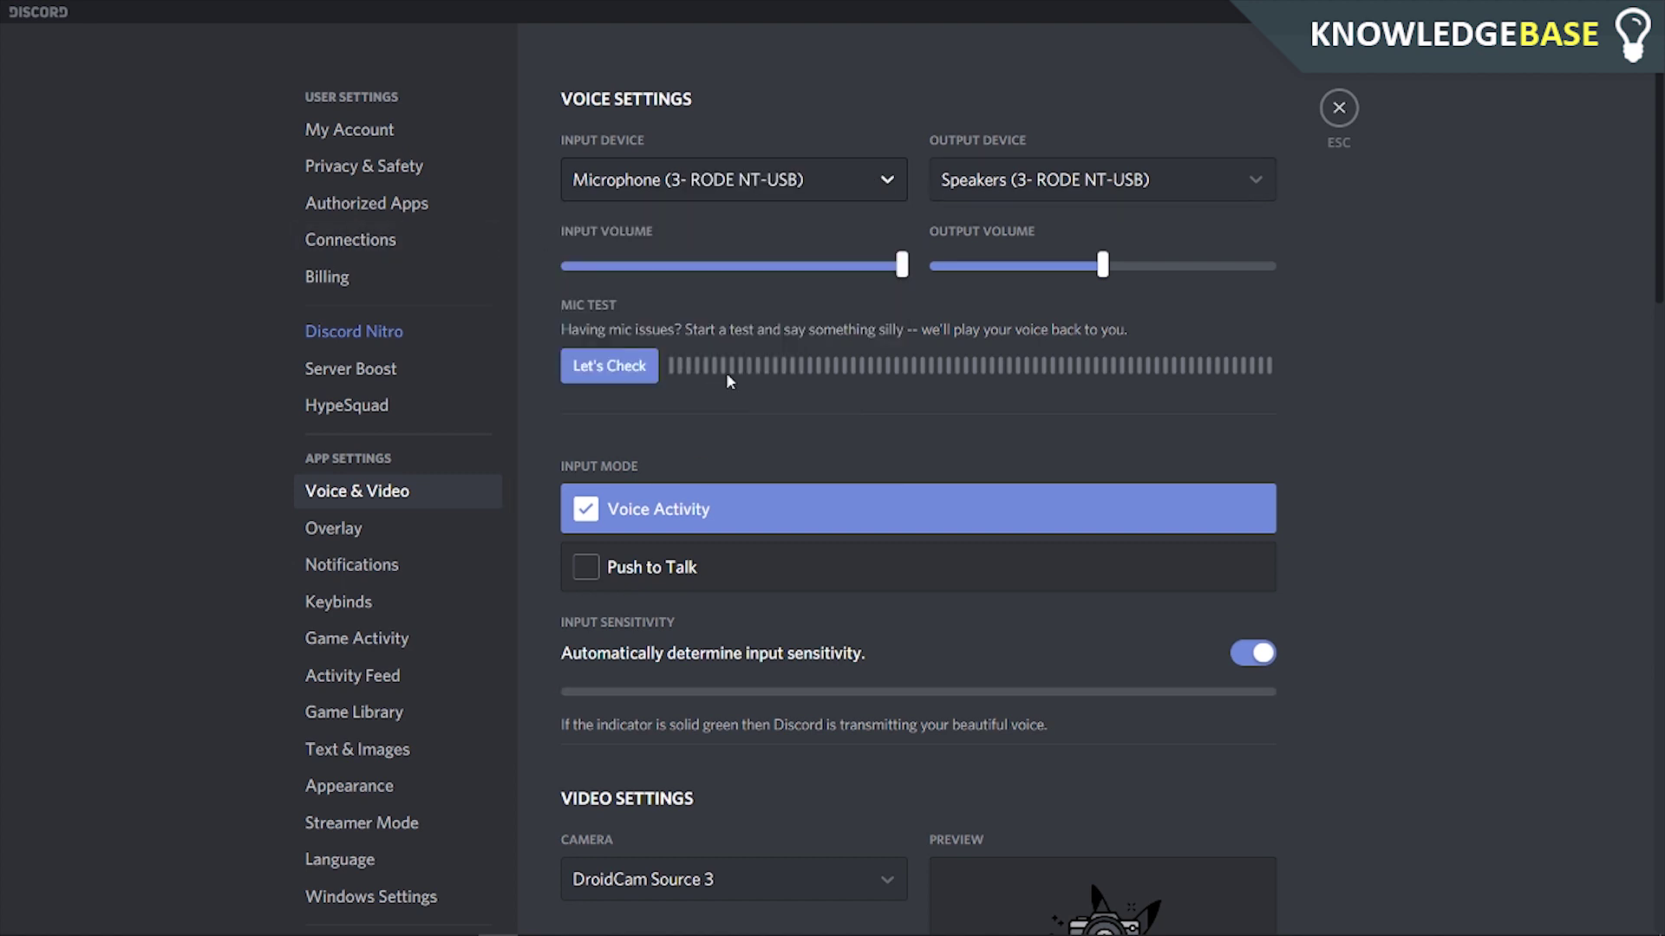
left_click(1339, 107)
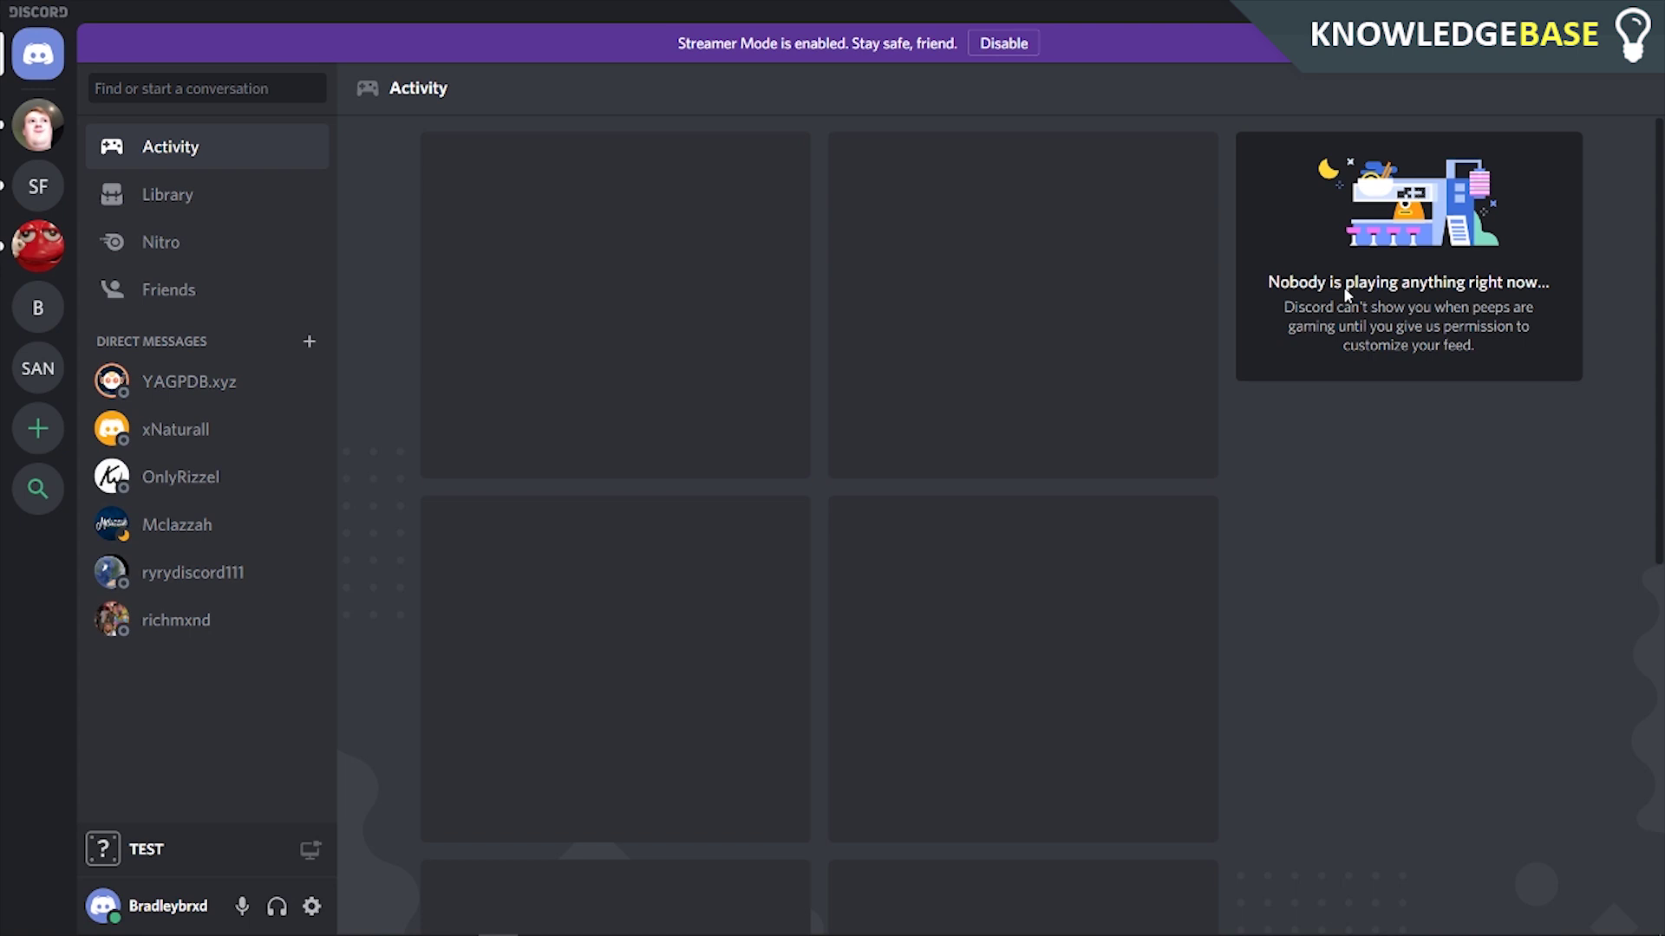